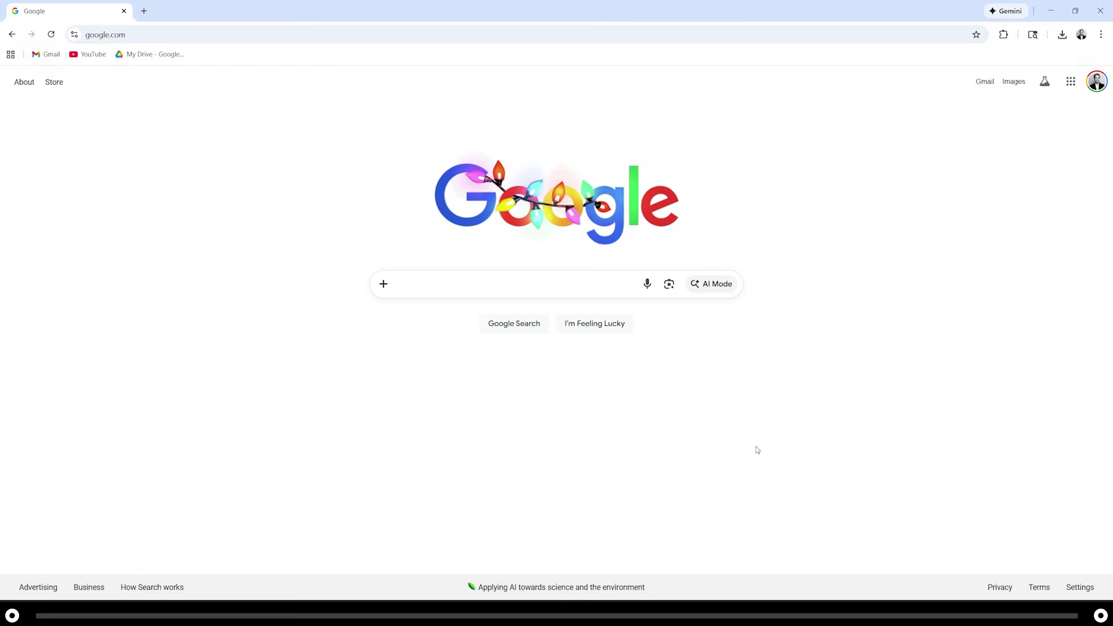
# - Go to google.com and reach the Google AI plans page through Google One
pyautogui.click(144, 34)
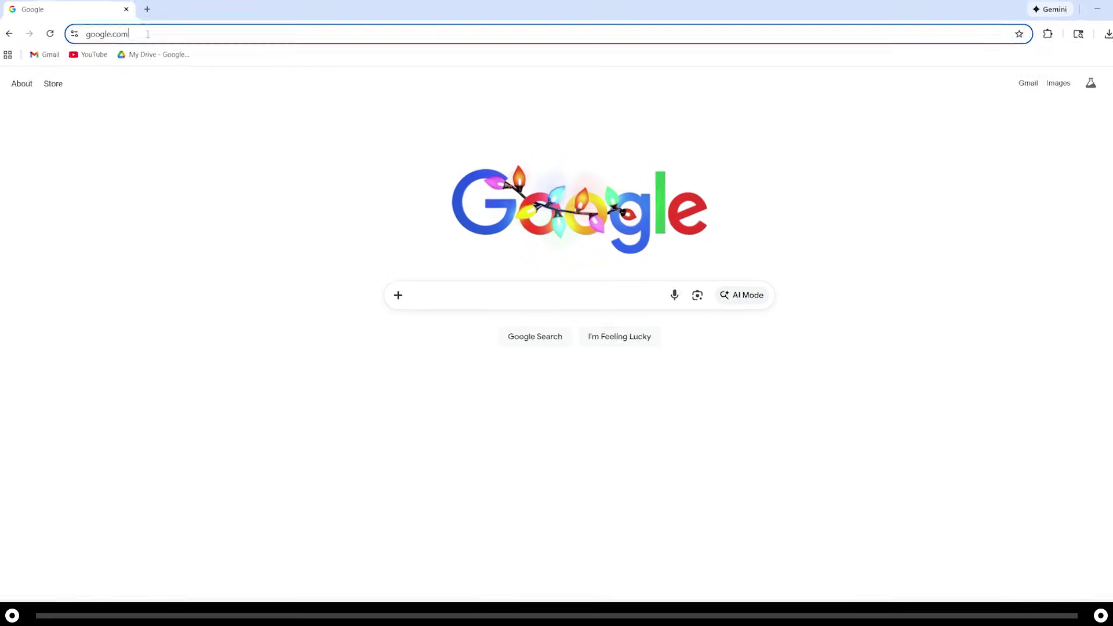
pyautogui.write('google.com')
pyautogui.press('Return')
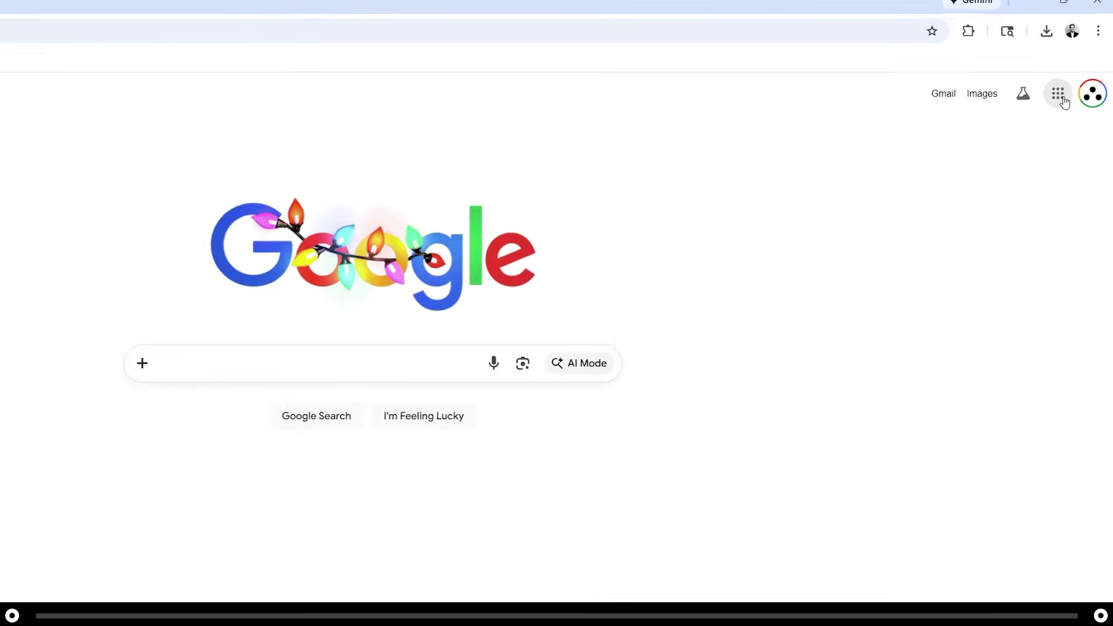
pyautogui.click(1060, 95)
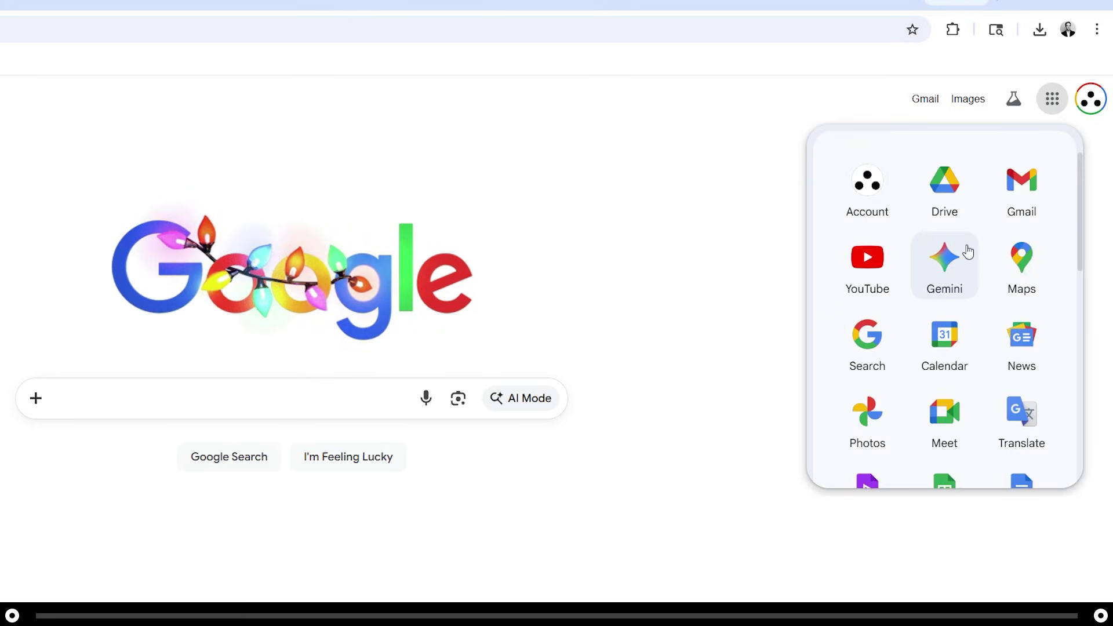
pyautogui.scroll(-6, 967, 252)
pyautogui.click(956, 261)
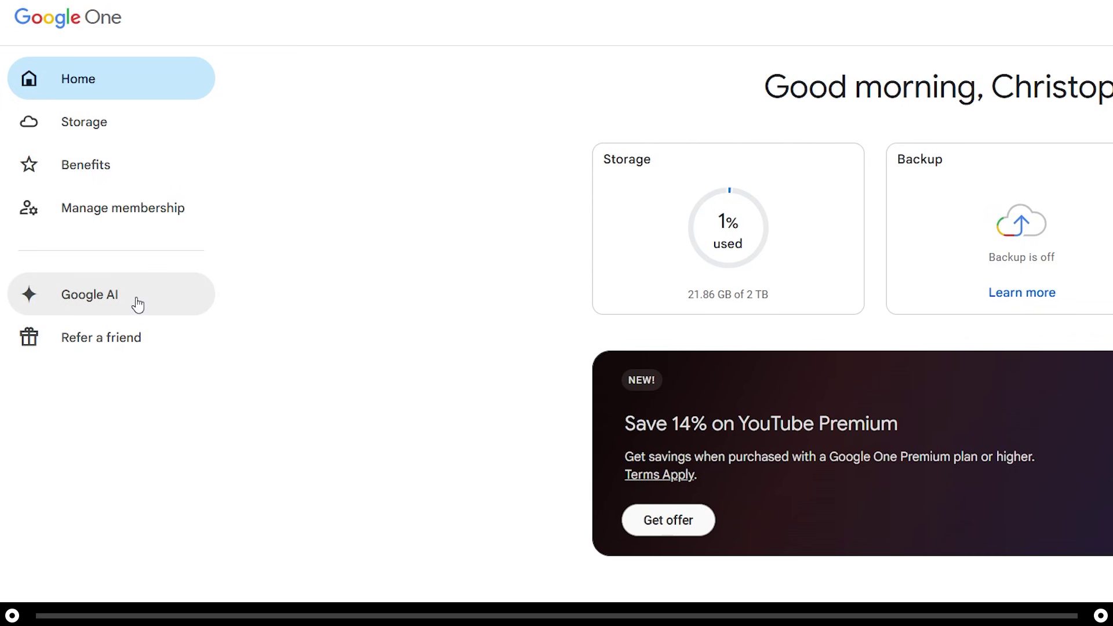
pyautogui.click(137, 305)
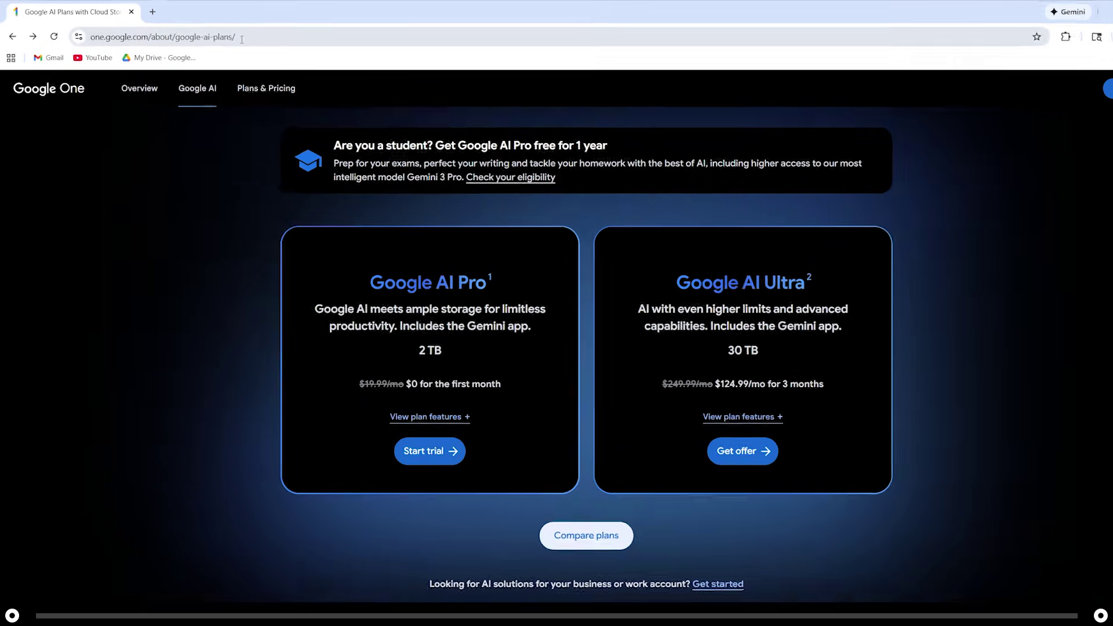
# - Enter gemini.google.com in the address bar to open Gemini
pyautogui.click(221, 36)
pyautogui.write('gemini.google.')
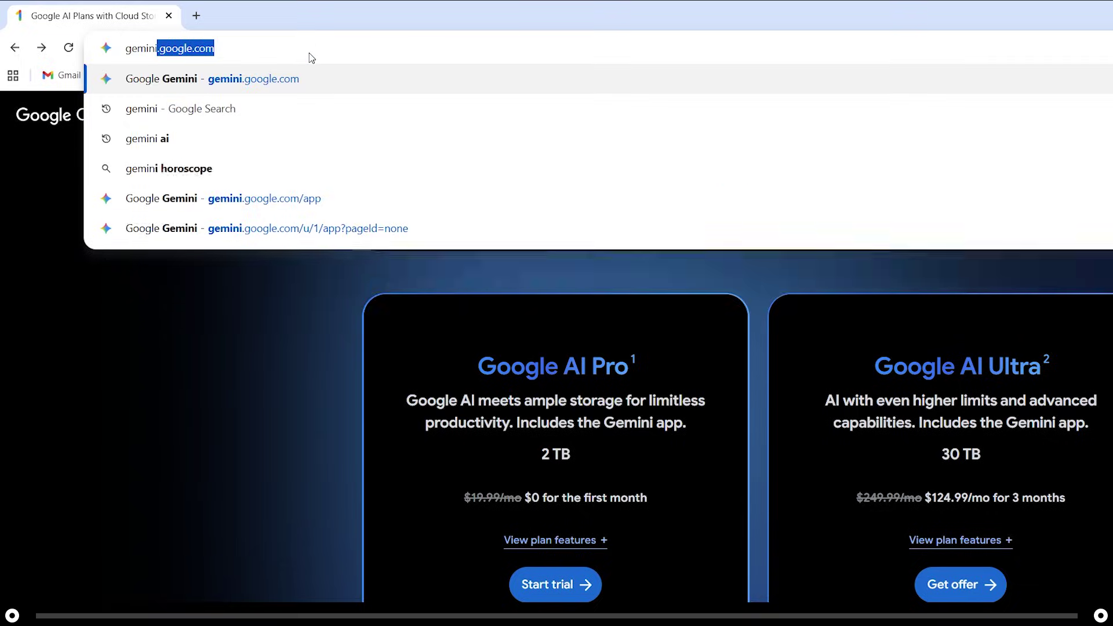
pyautogui.write('com')
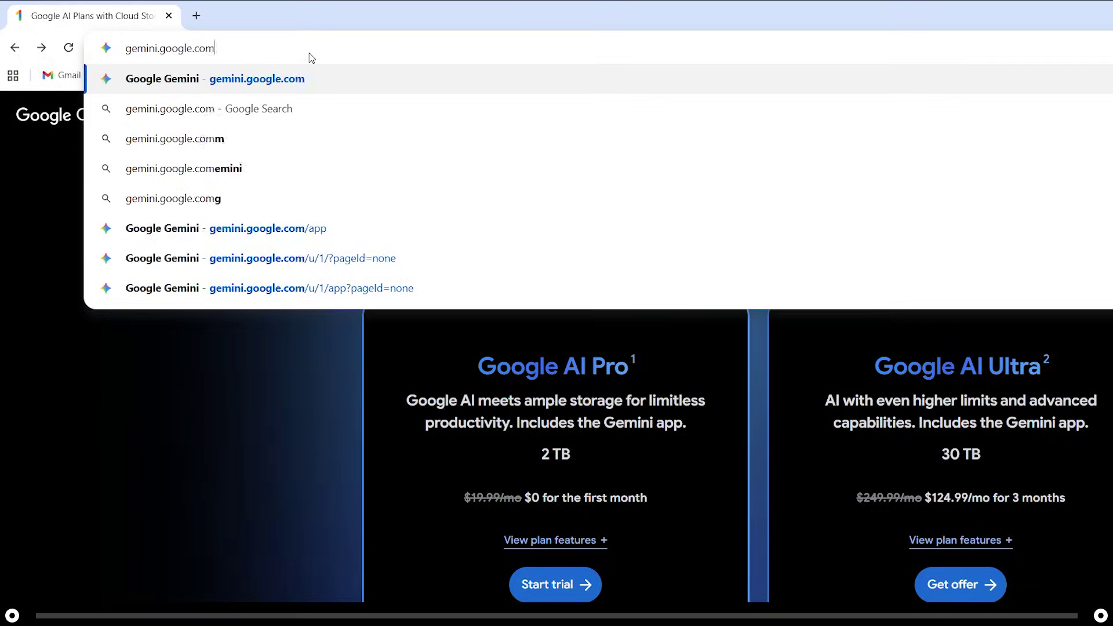
pyautogui.press('Return')
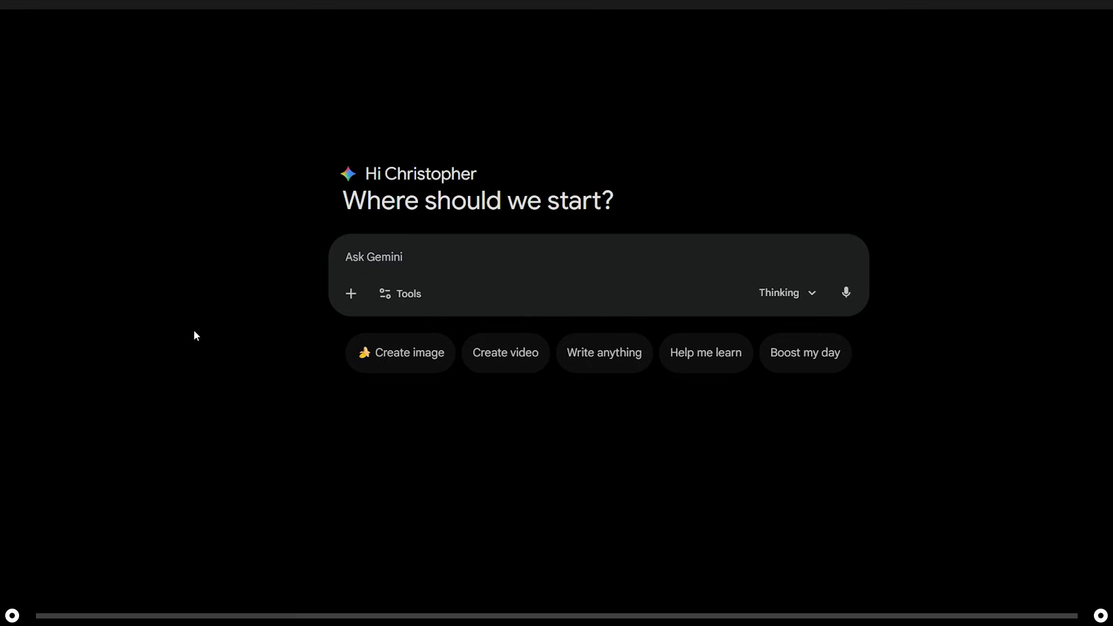
# - Start an image request with the Thinking model and attach the building screenshot
pyautogui.click(419, 370)
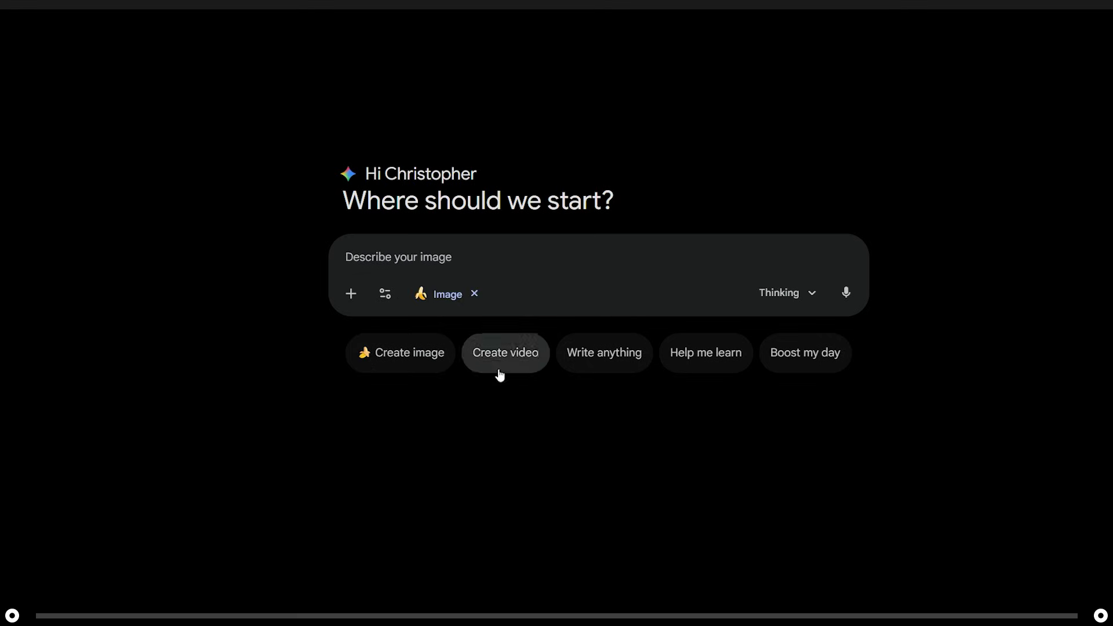
pyautogui.click(790, 302)
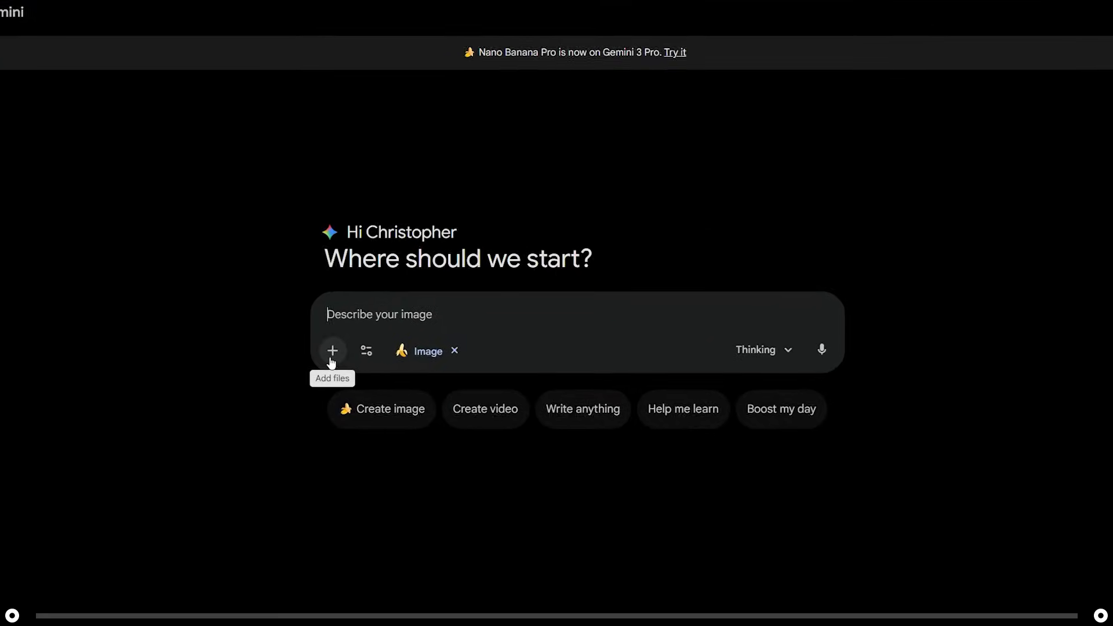
pyautogui.click(330, 363)
pyautogui.click(369, 395)
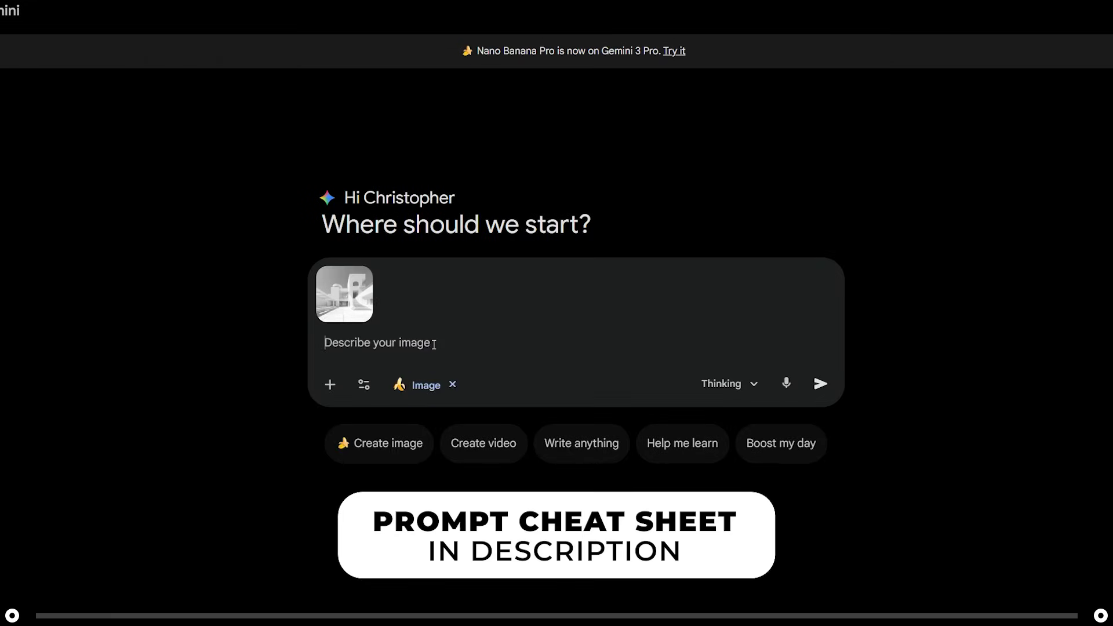
# - Ask for a high-quality, bright sunny-day photoreal architectural rendering of the screenshot
pyautogui.write('Turn this screenshot of a bui')
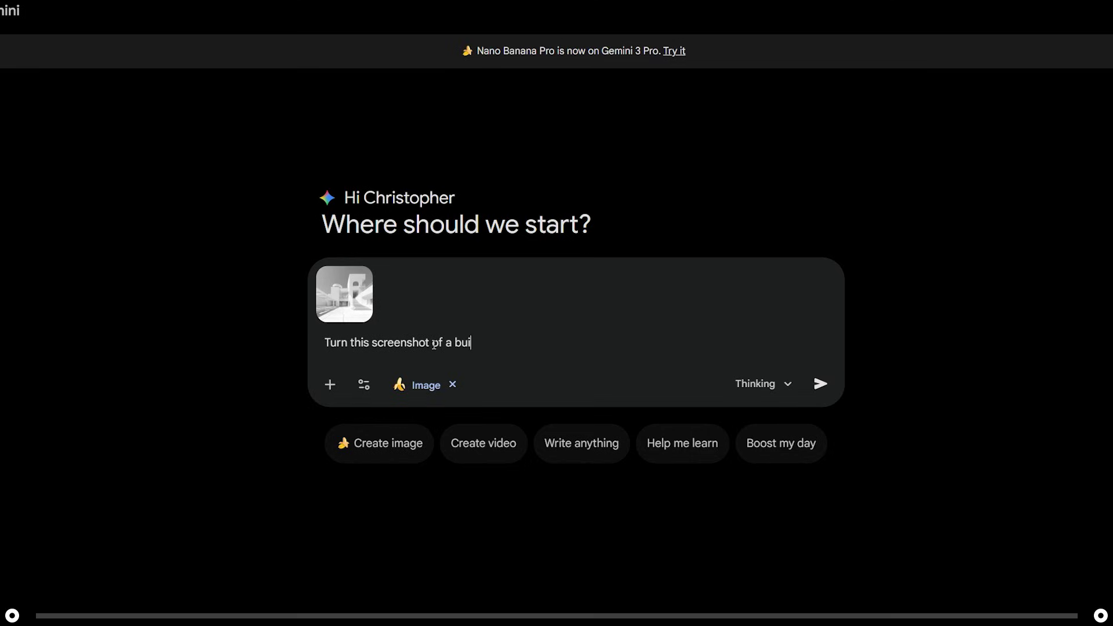
pyautogui.write('lding into a high quality architectural rendering. apply realis')
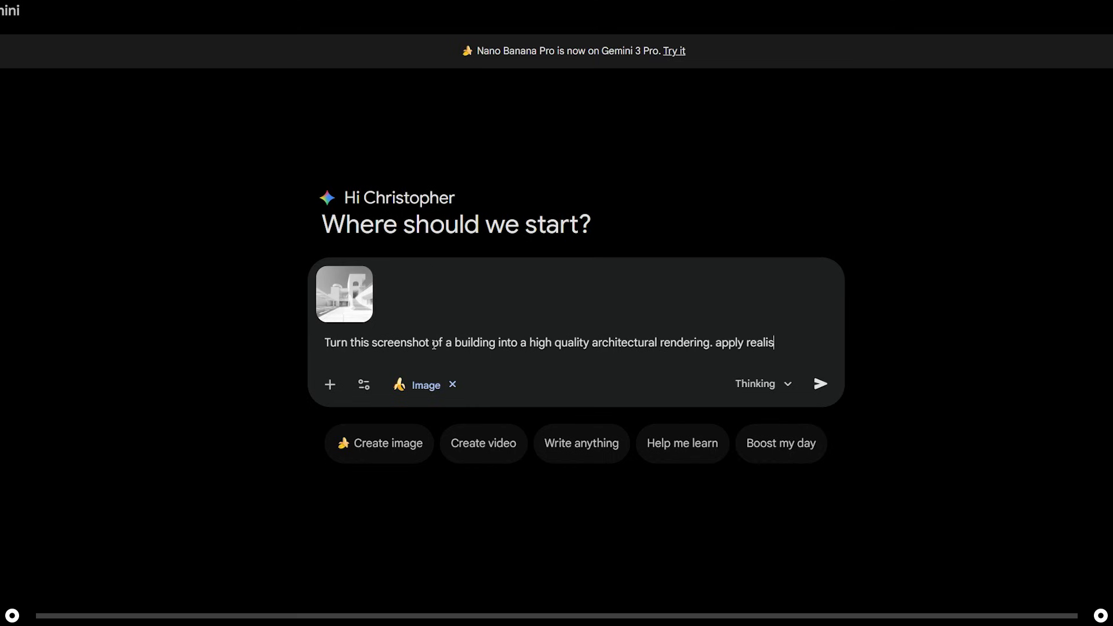
pyautogui.write('tic materials where')
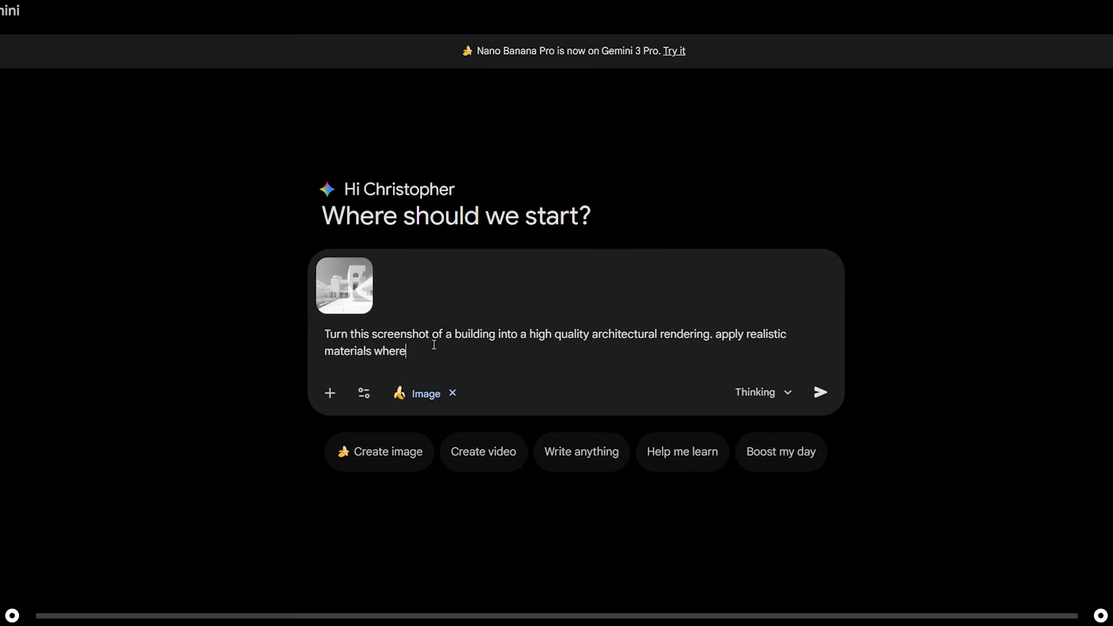
pyautogui.write(' applicable and make it a bright sunny day.')
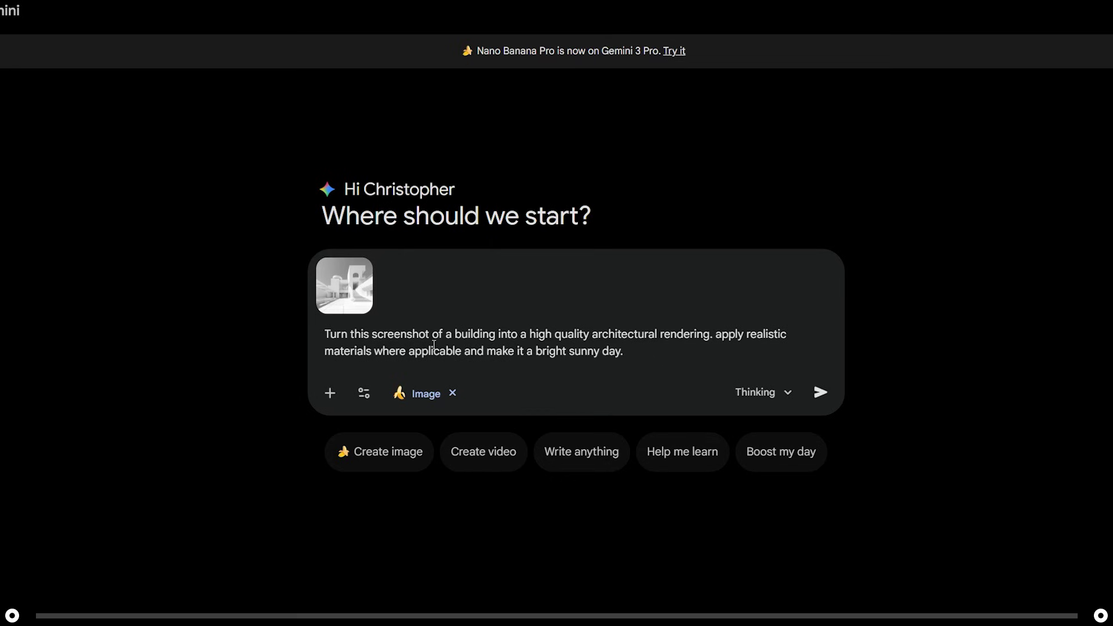
pyautogui.press('Return')
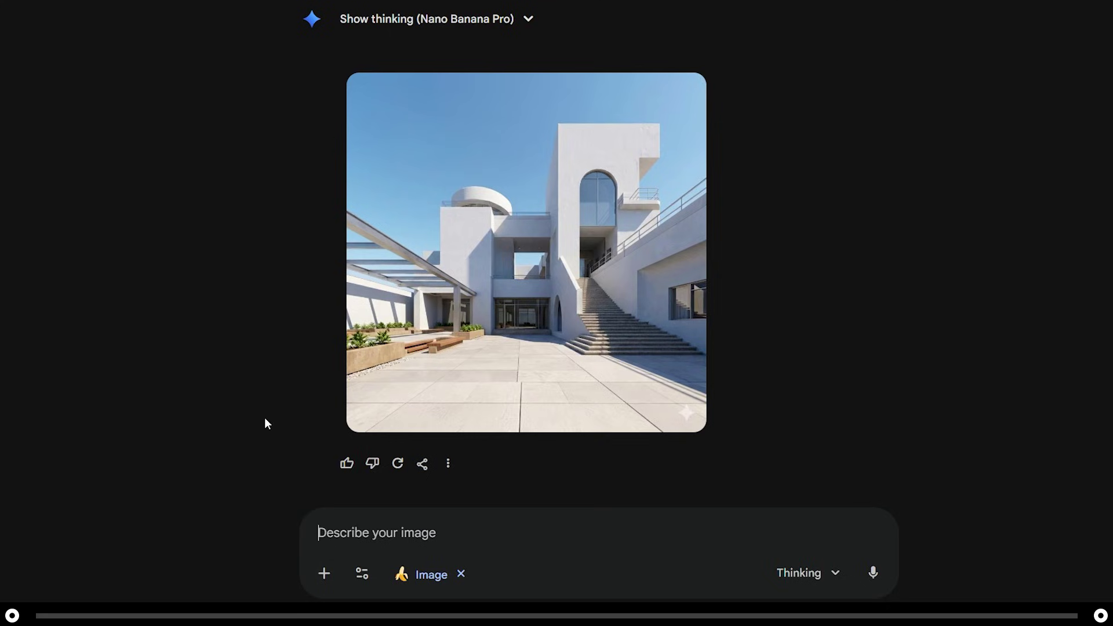
# - Ask Gemini to make the tower in the image out of wood planks
pyautogui.write('make the tower in the image made out of wood planks')
pyautogui.press('Return')
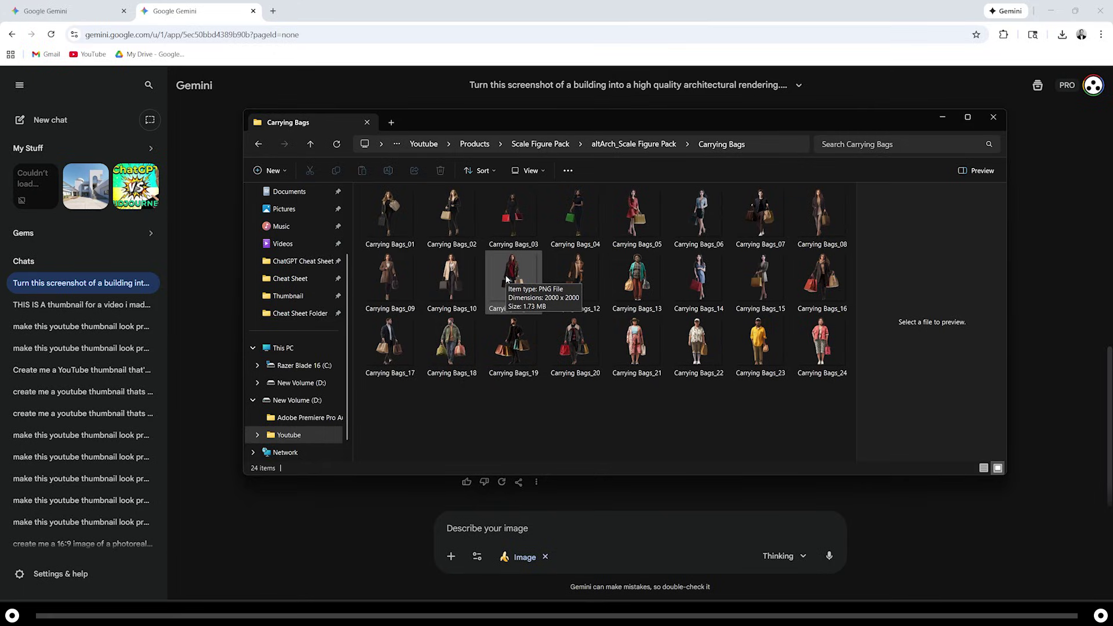
# - Attach the Carrying Bags_11 cut-out figure and describe placing the people into the rendering
pyautogui.click(506, 280)
pyautogui.moveTo(506, 279); pyautogui.dragTo(572, 549)
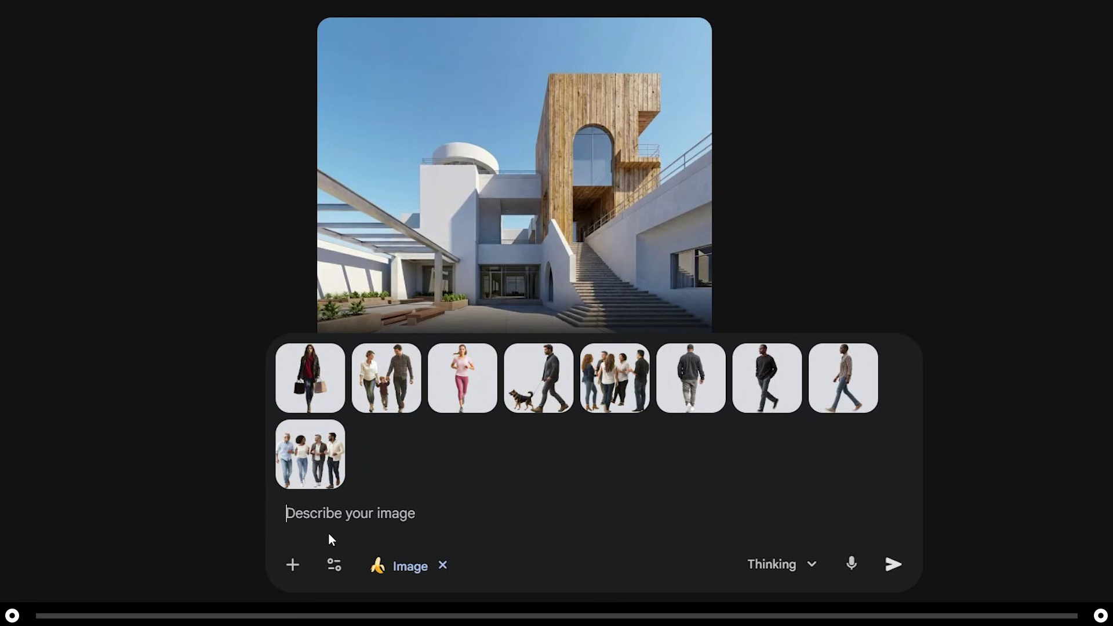
pyautogui.write('Add these')
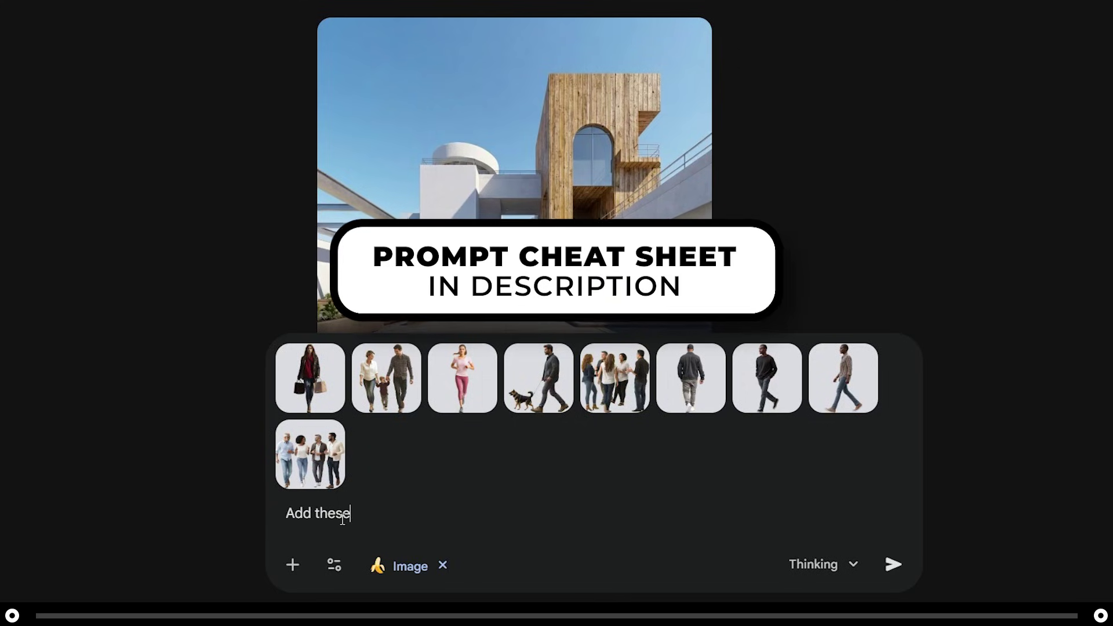
pyautogui.write(' cut outs of peo')
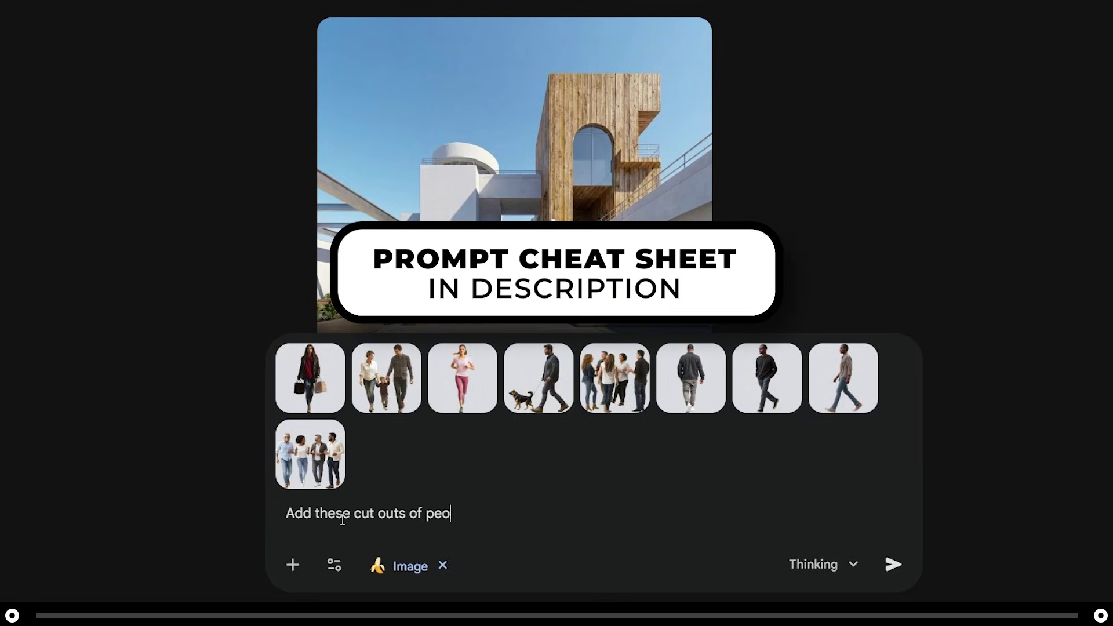
pyautogui.write('ple in the images into t')
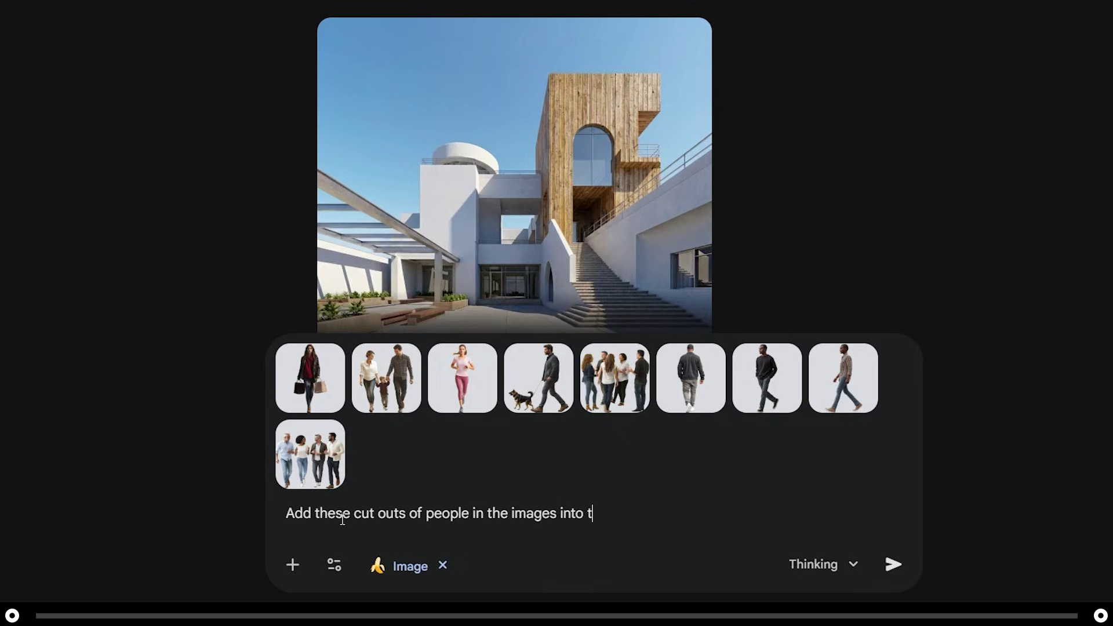
pyautogui.write('he architectural render')
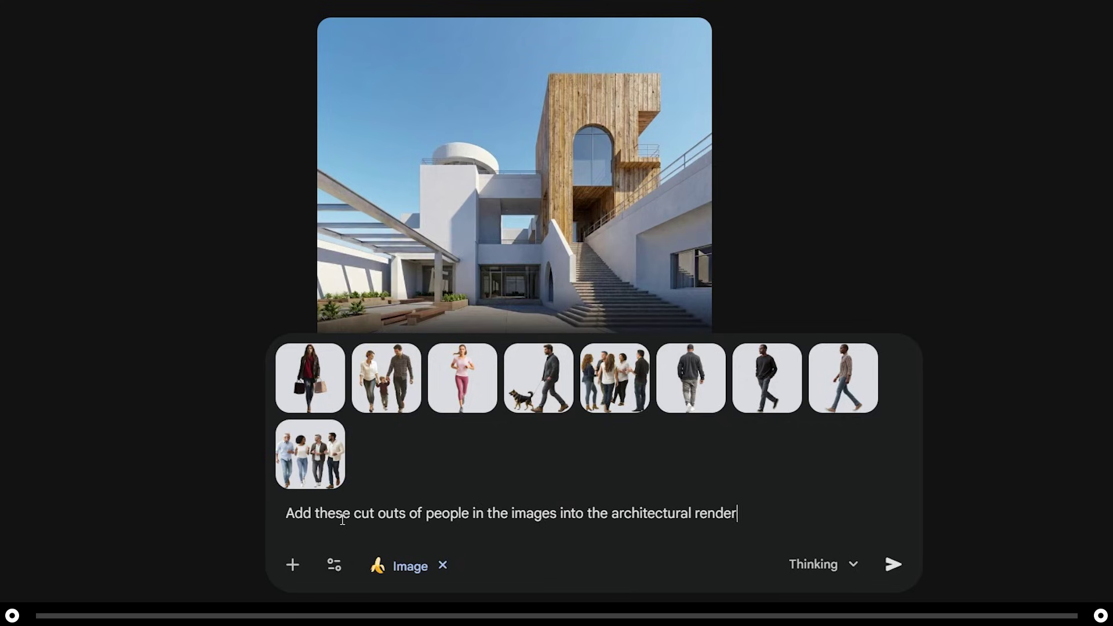
pyautogui.write('ing. place them in realis')
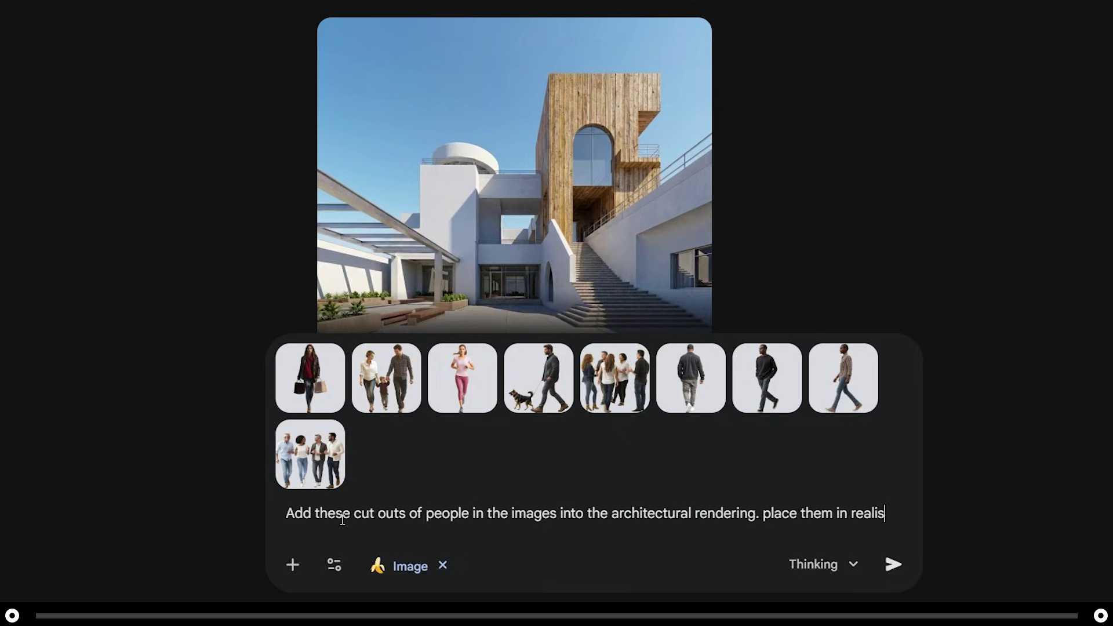
pyautogui.write('tic locations and a')
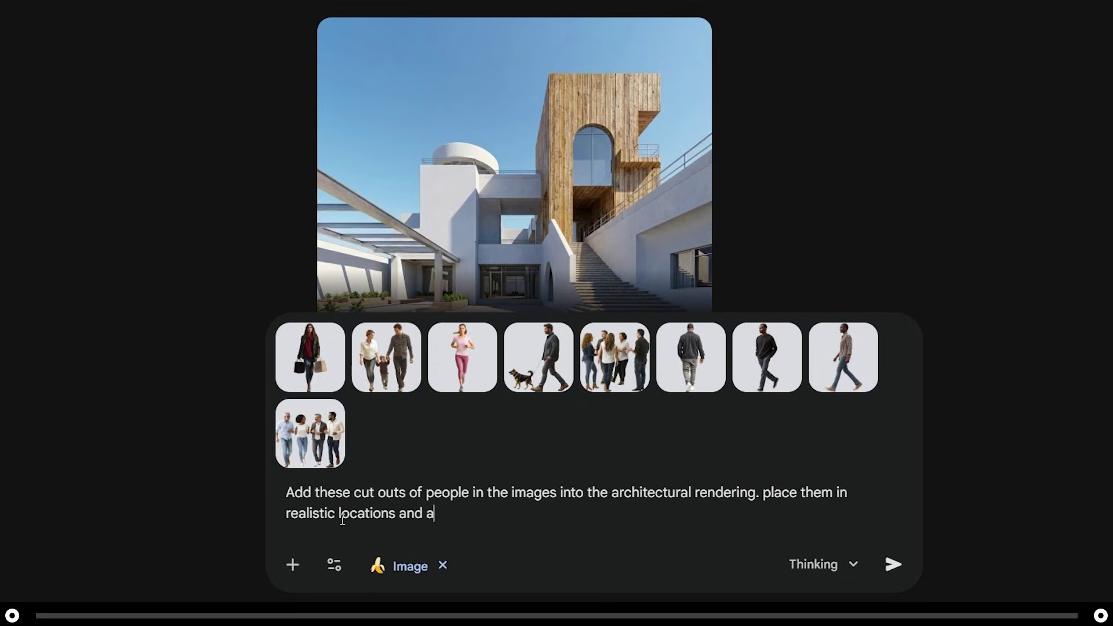
pyautogui.write('djust the lighting so ')
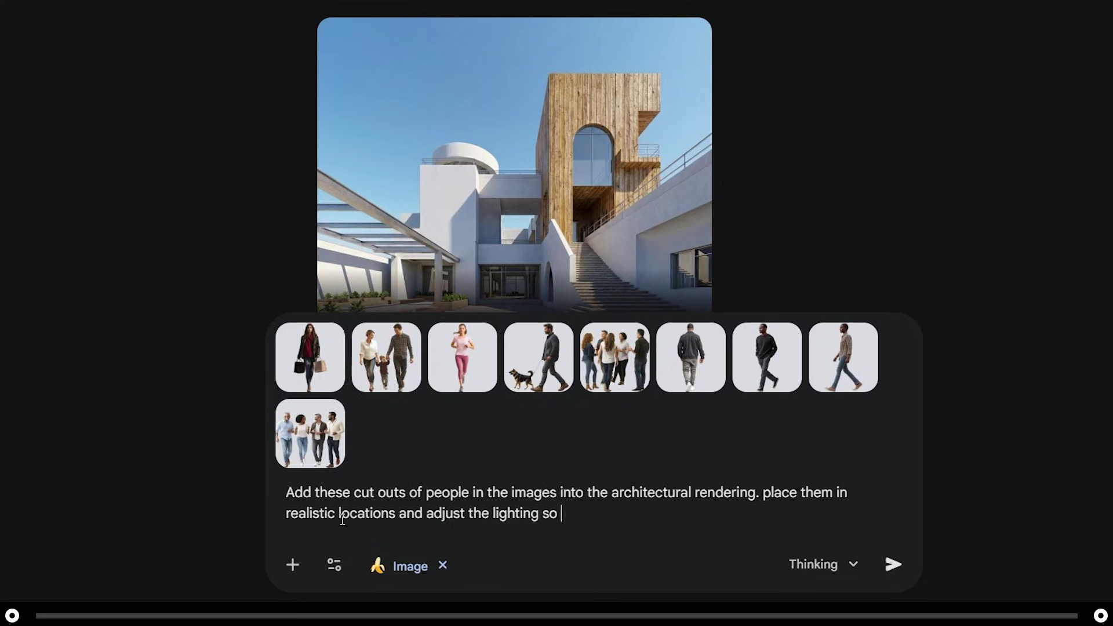
pyautogui.write('they fit in. adjust the scale of the people so t')
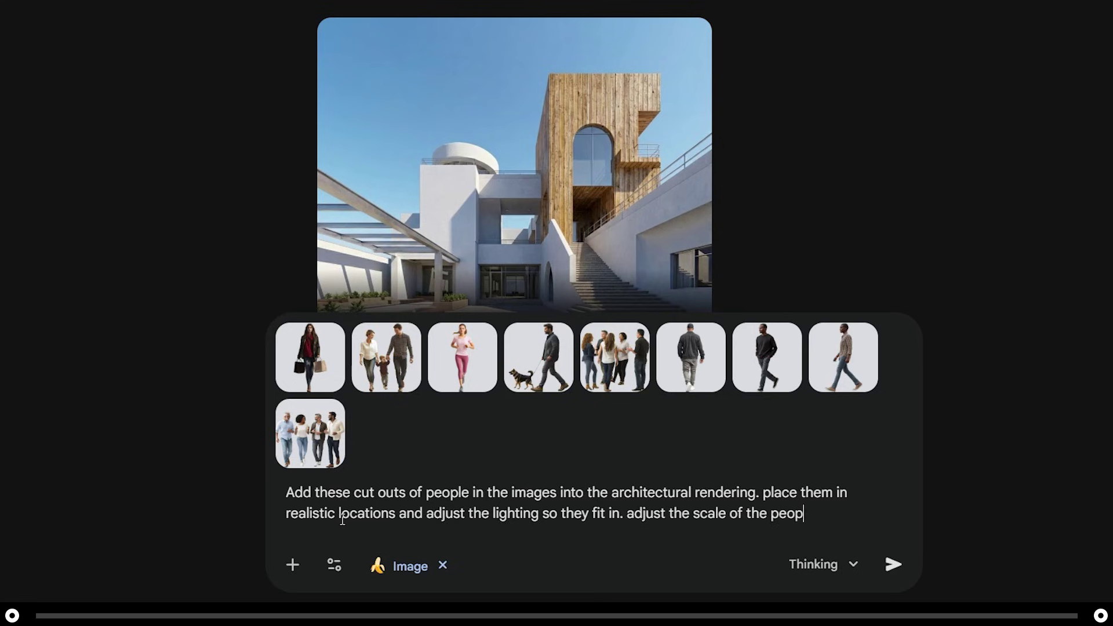
pyautogui.write('hey fit in.')
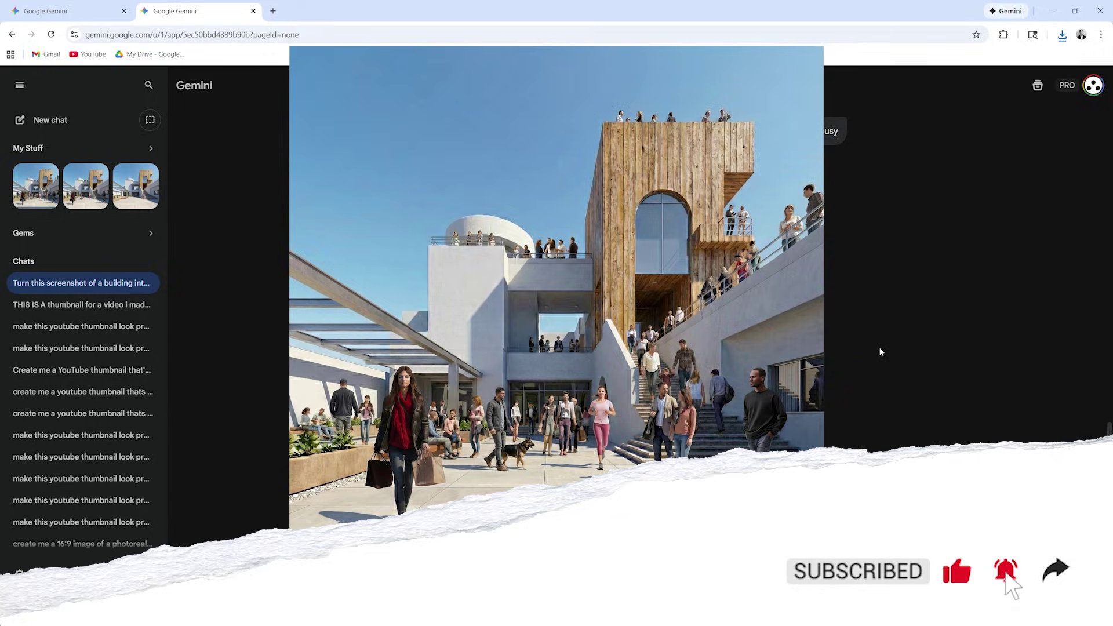
# - Close the enlarged image and request a midwinter climate with snow on the ground
pyautogui.click(872, 350)
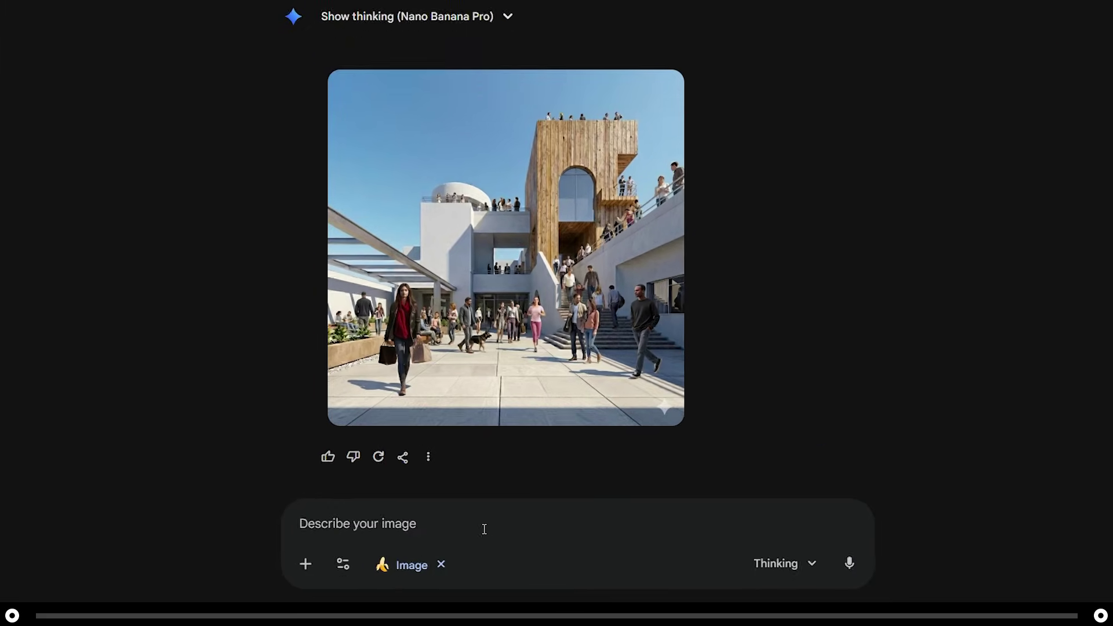
pyautogui.write('change ')
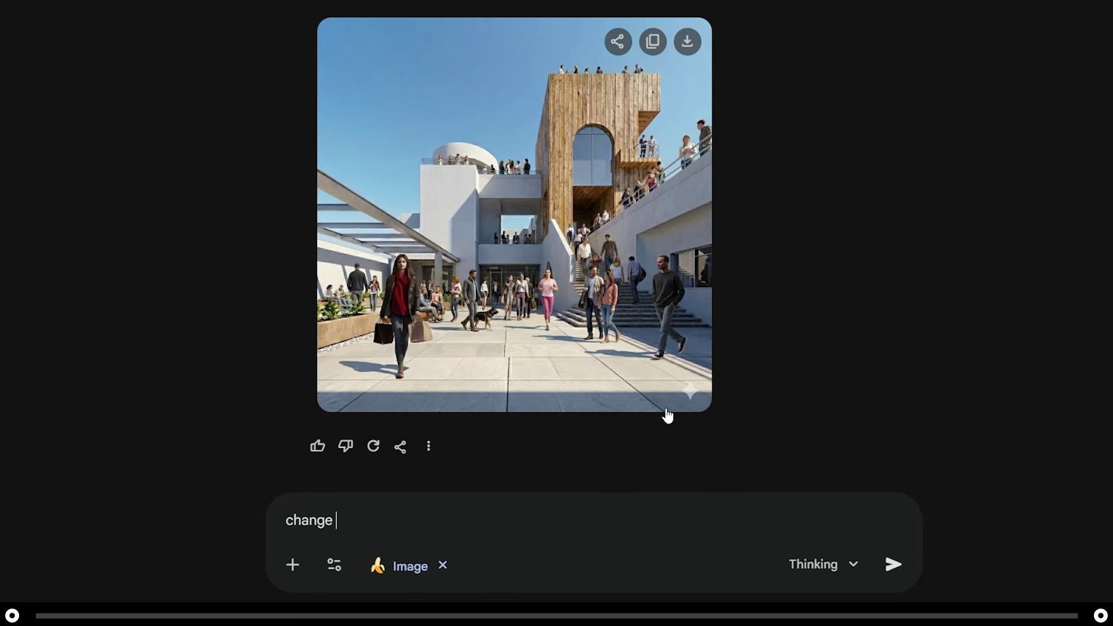
pyautogui.write('the climate to be in th')
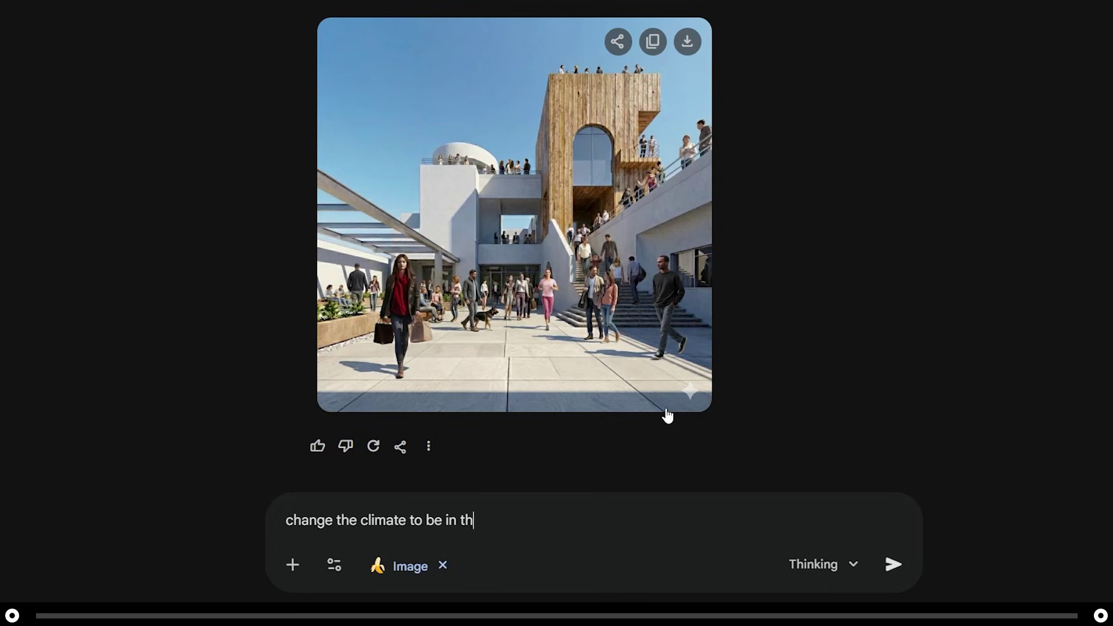
pyautogui.write('e middle of winter. add sn')
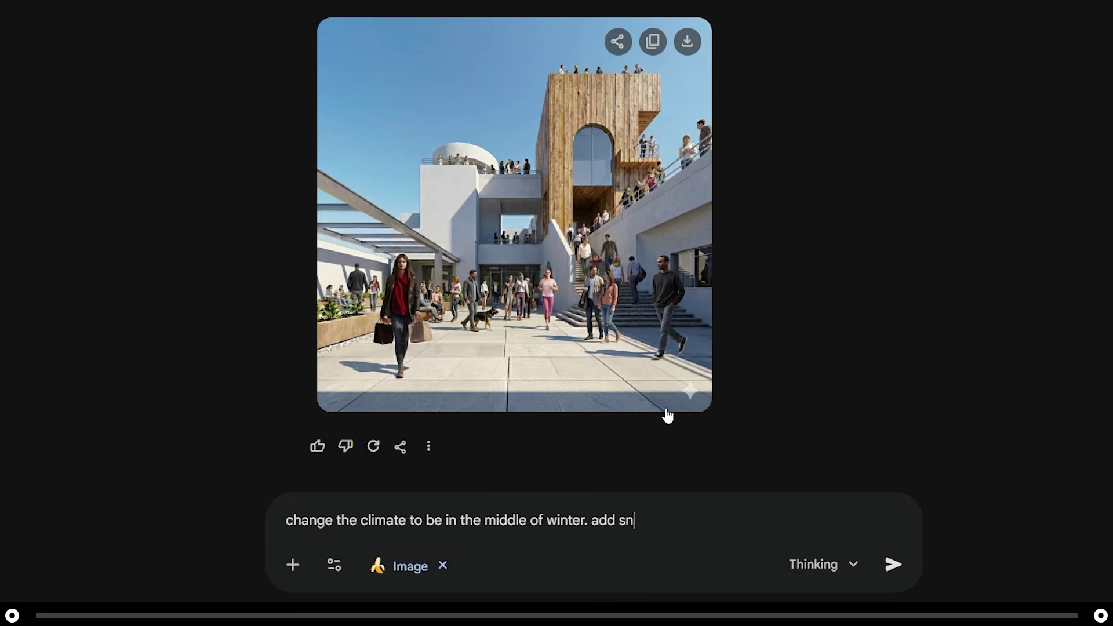
pyautogui.write('ow onto the ground. change')
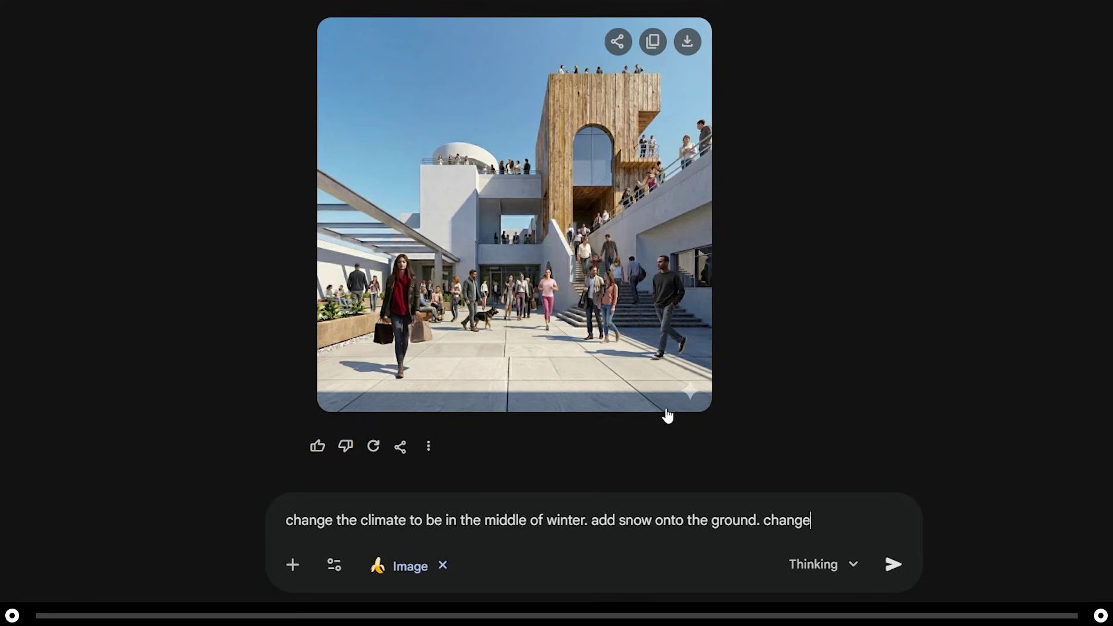
pyautogui.write(' the clothing of the entourage to be wint')
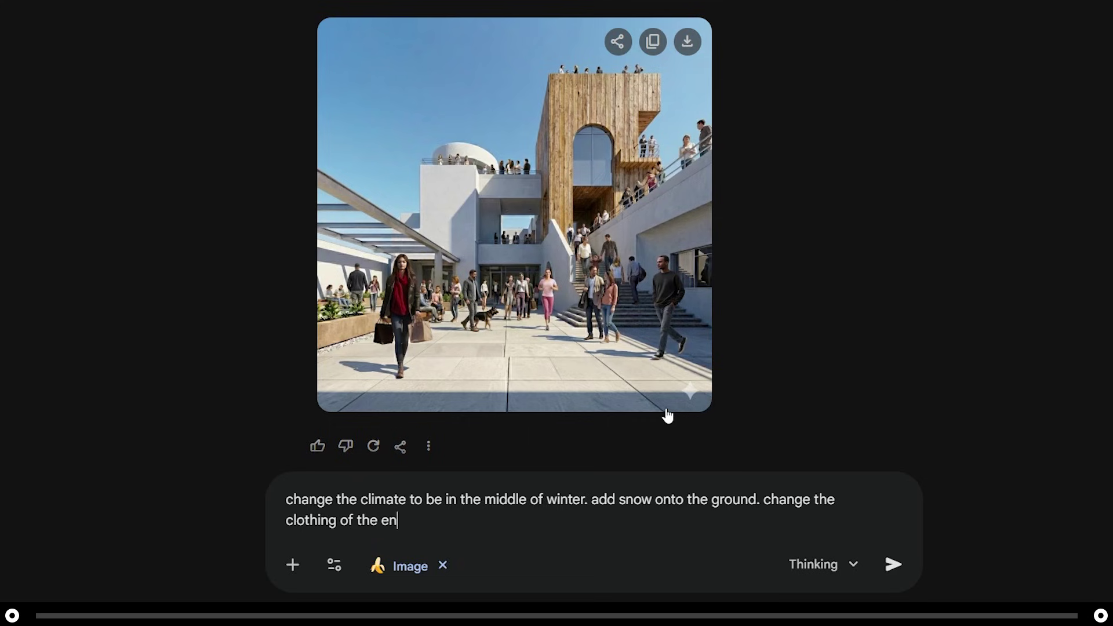
pyautogui.write('er clothing.')
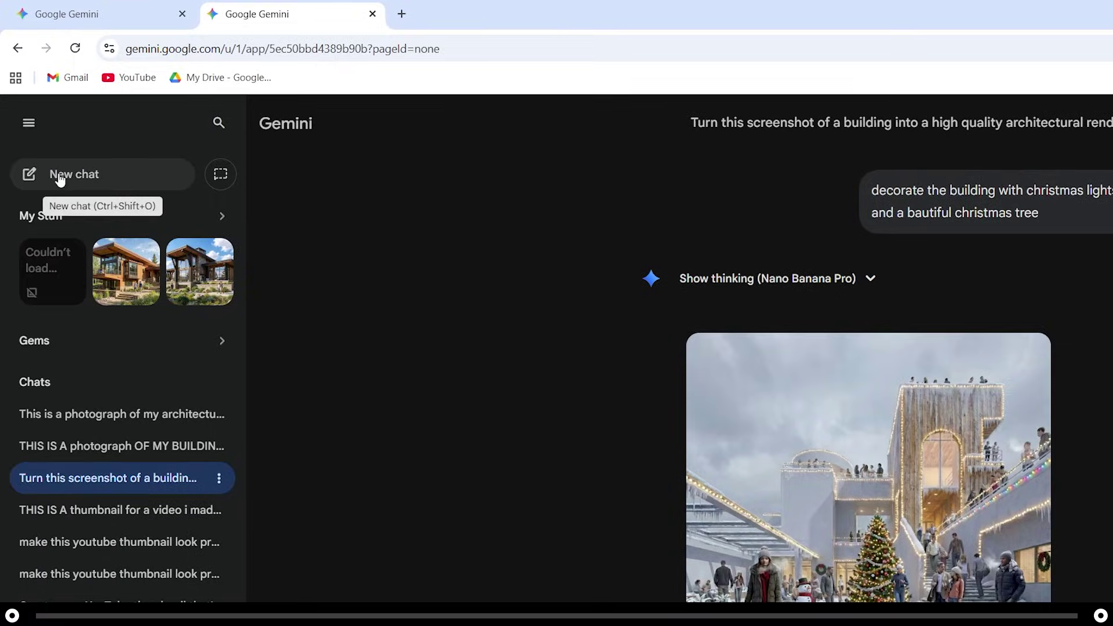
# - Start a new image-creation chat using the Thinking with 3 Pro model
pyautogui.click(60, 177)
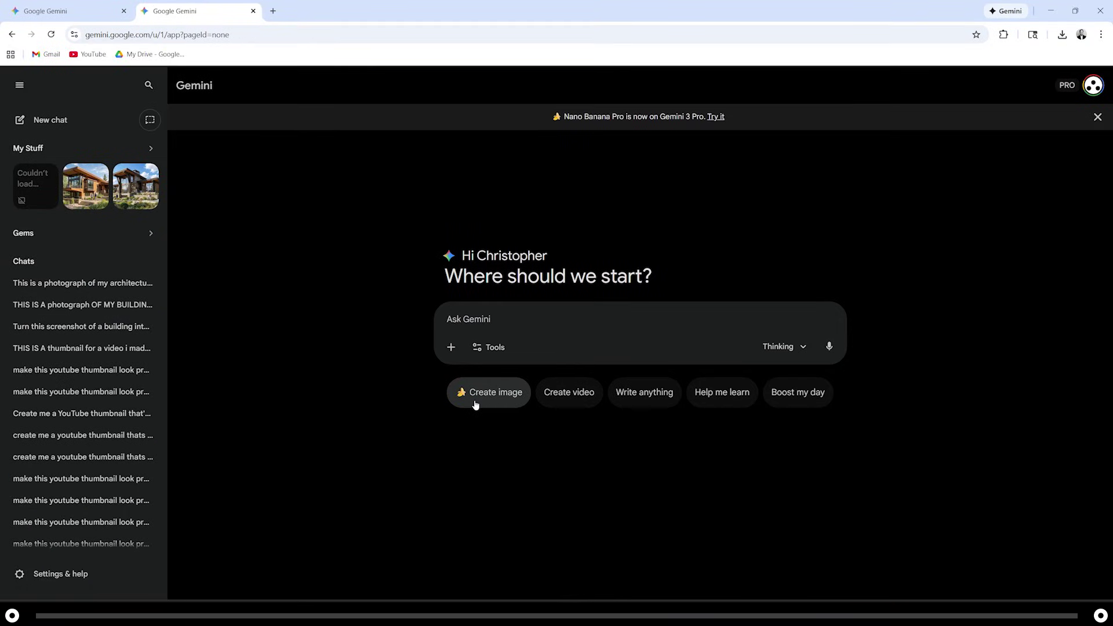
pyautogui.click(476, 404)
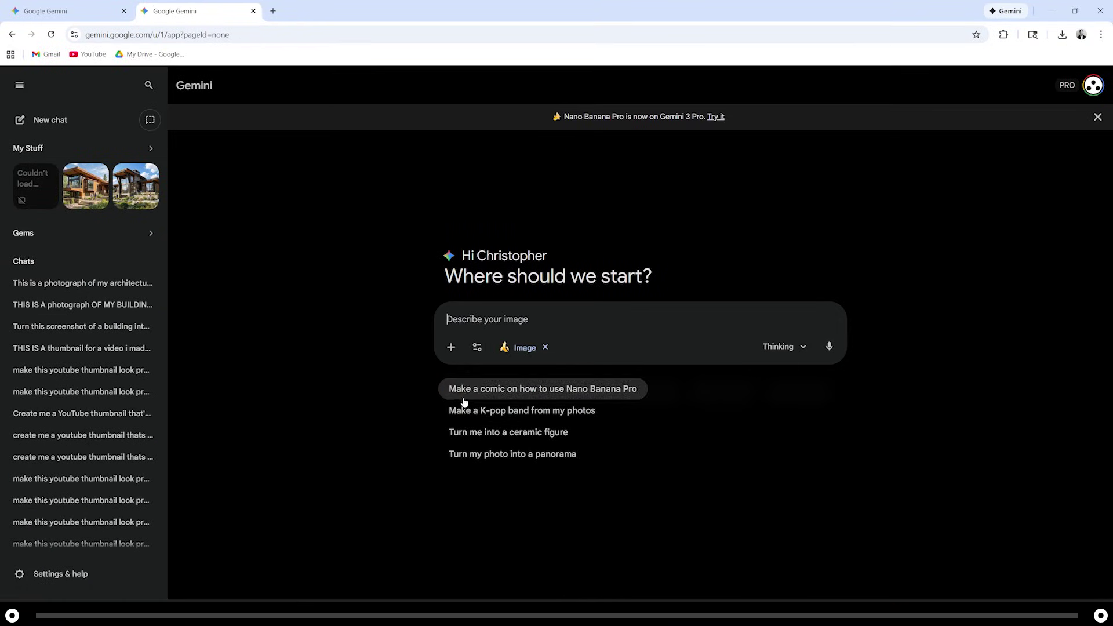
pyautogui.click(775, 352)
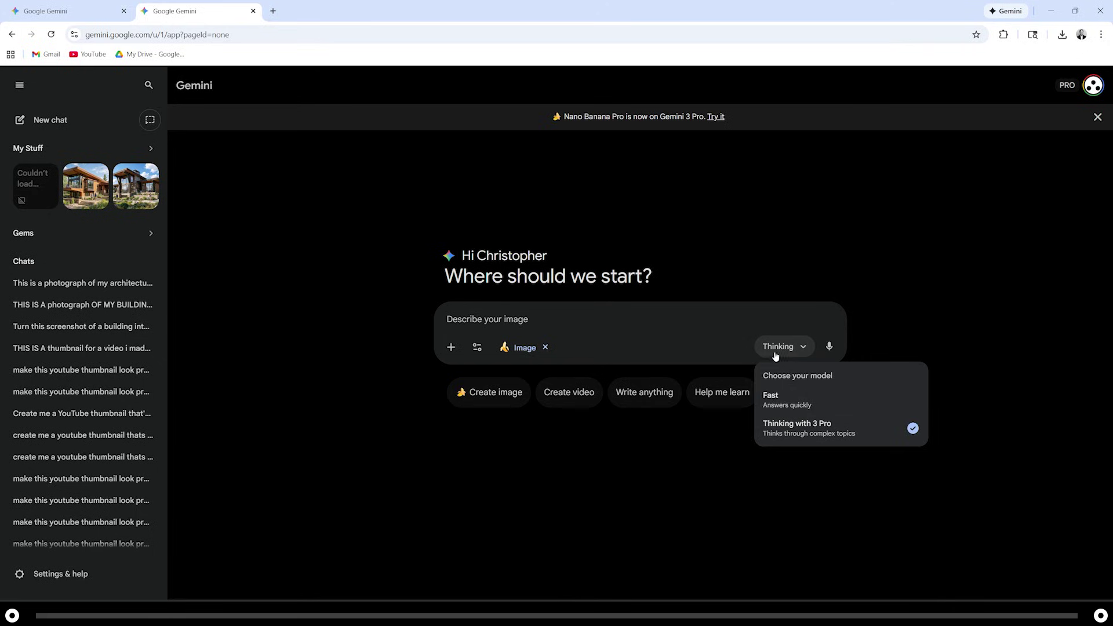
pyautogui.click(789, 429)
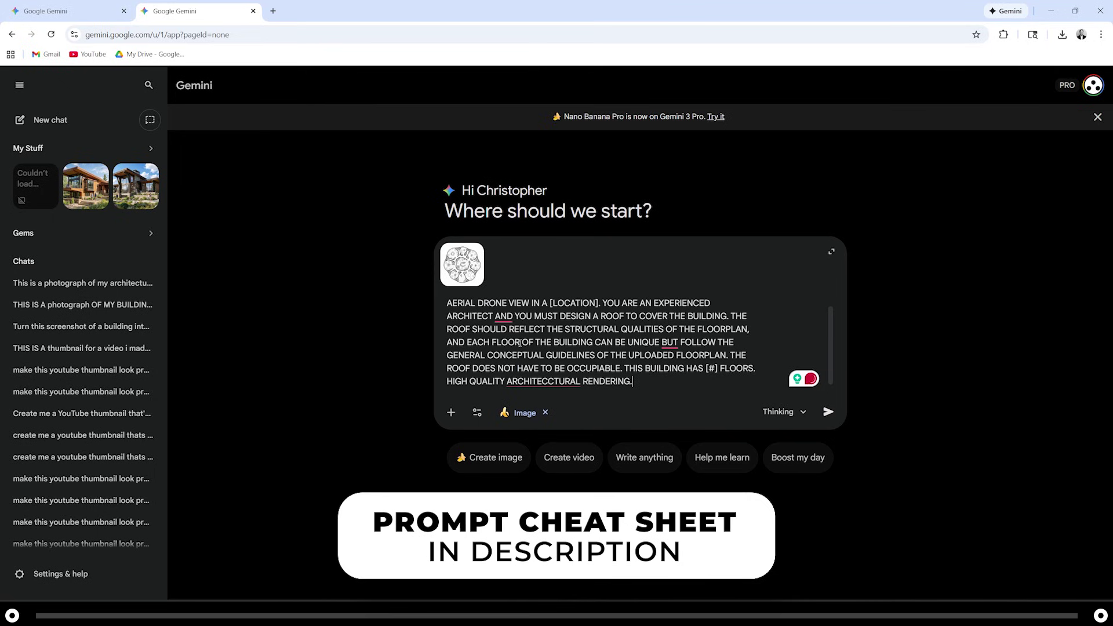
# - Fill the roof-design prompt placeholders with 'urban environment' and 16 floors
pyautogui.scroll(1, 519, 342)
pyautogui.doubleClick(574, 315)
pyautogui.write('urban e')
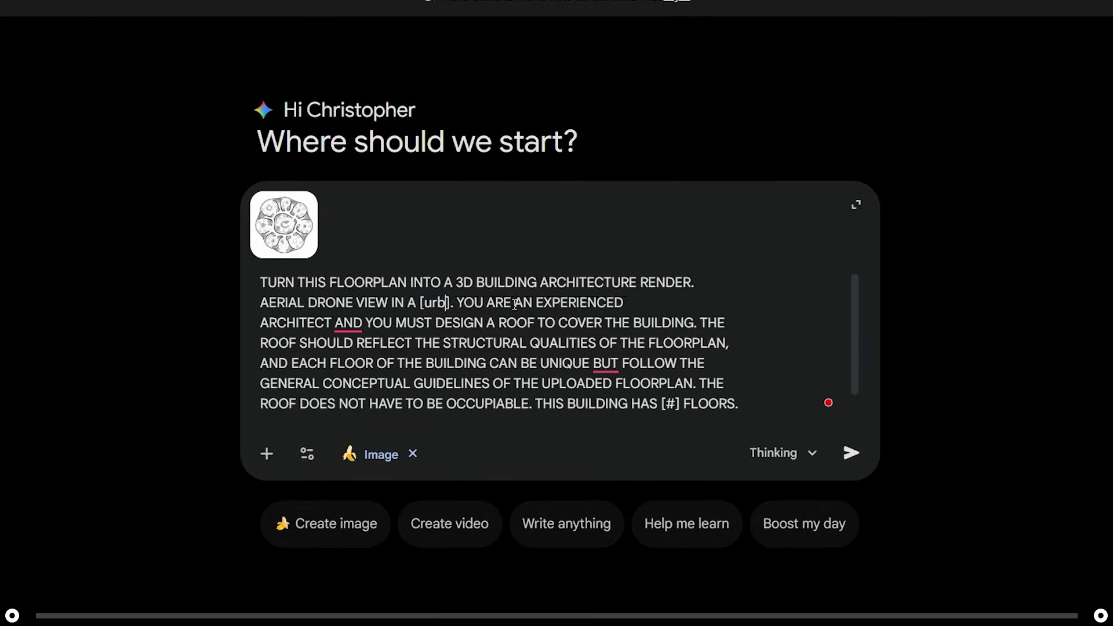
pyautogui.write('nvironment')
pyautogui.scroll(-1, 666, 360)
pyautogui.doubleClick(670, 383)
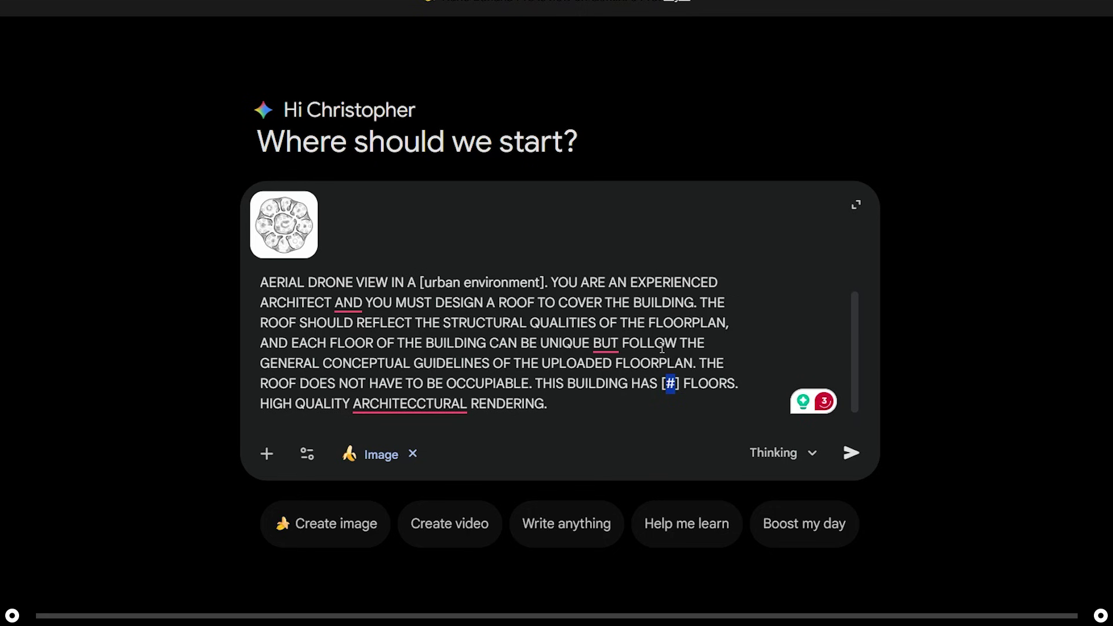
pyautogui.write('16')
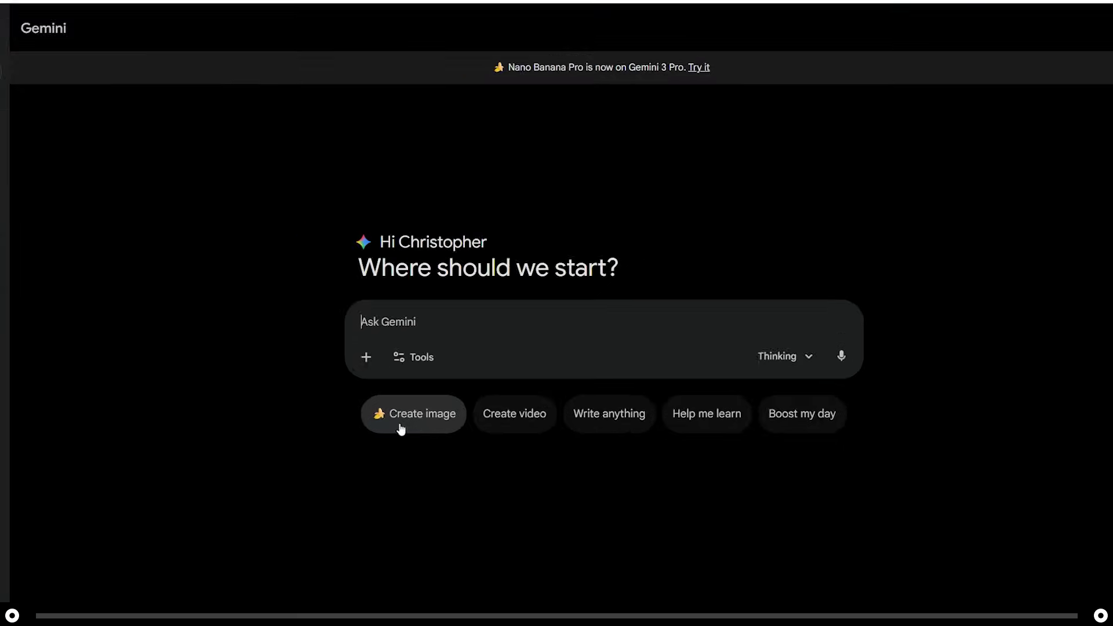
# - Switch the new chat to image creation and attach the empty room photo
pyautogui.click(480, 401)
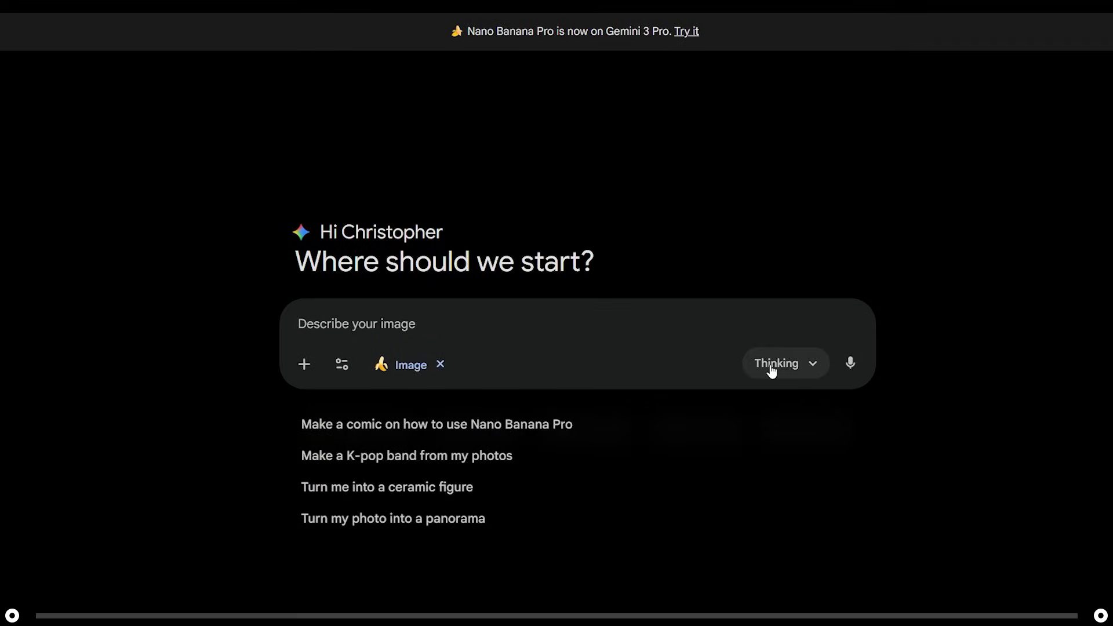
pyautogui.click(305, 365)
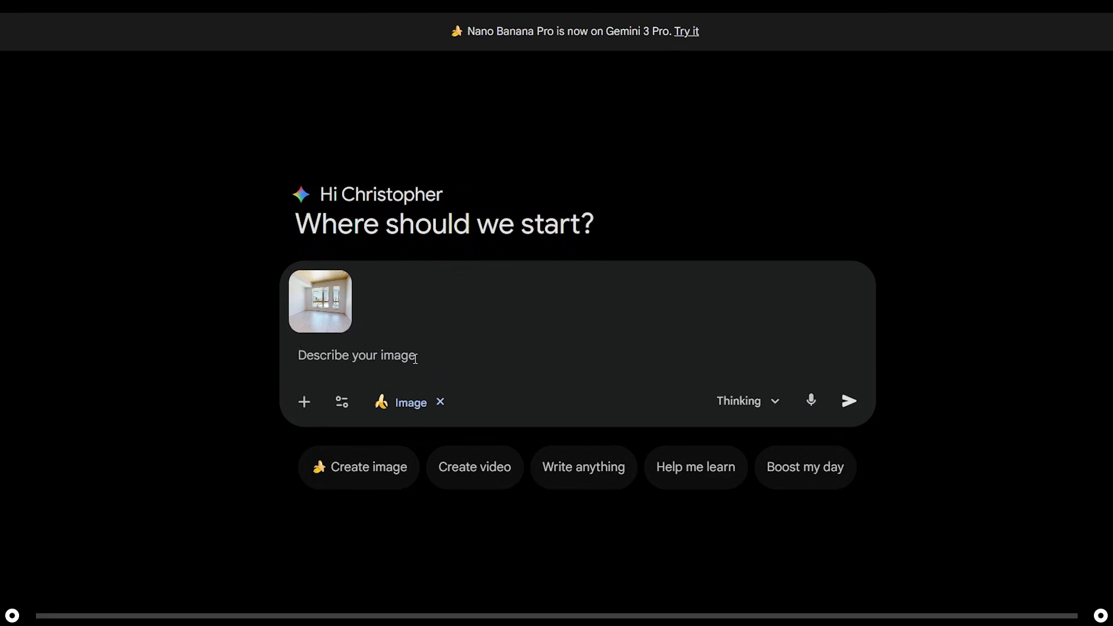
# - Paste the room-remodel template with japandi minimalism style, Living room and 2026 trending palette
pyautogui.hotkey('ctrl', 'v')
pyautogui.scroll(5, 578, 368)
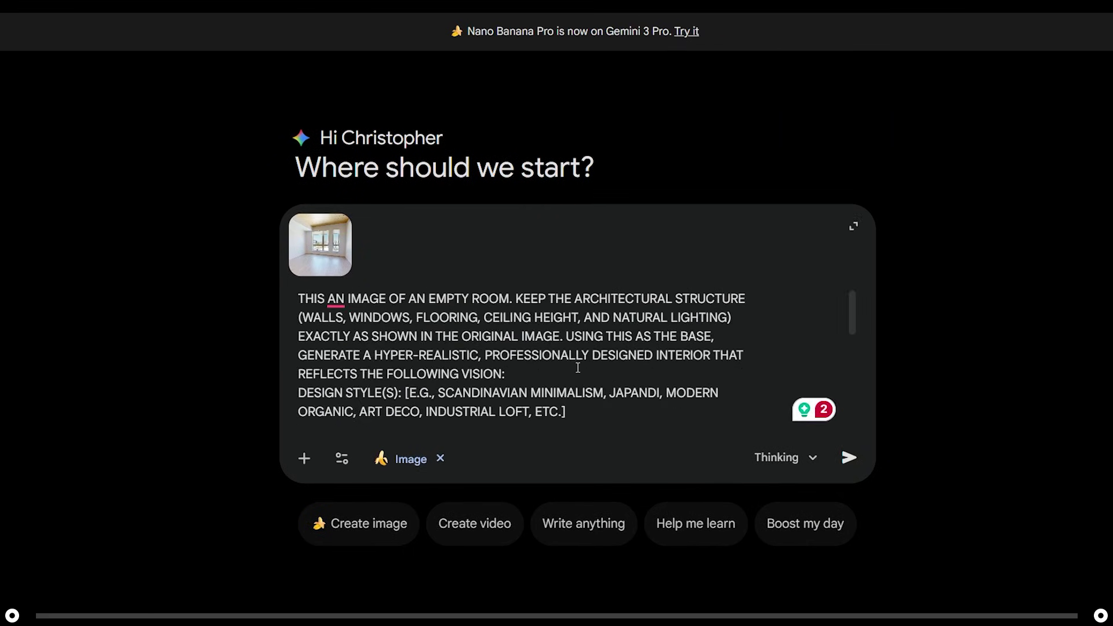
pyautogui.moveTo(410, 392); pyautogui.dragTo(561, 412)
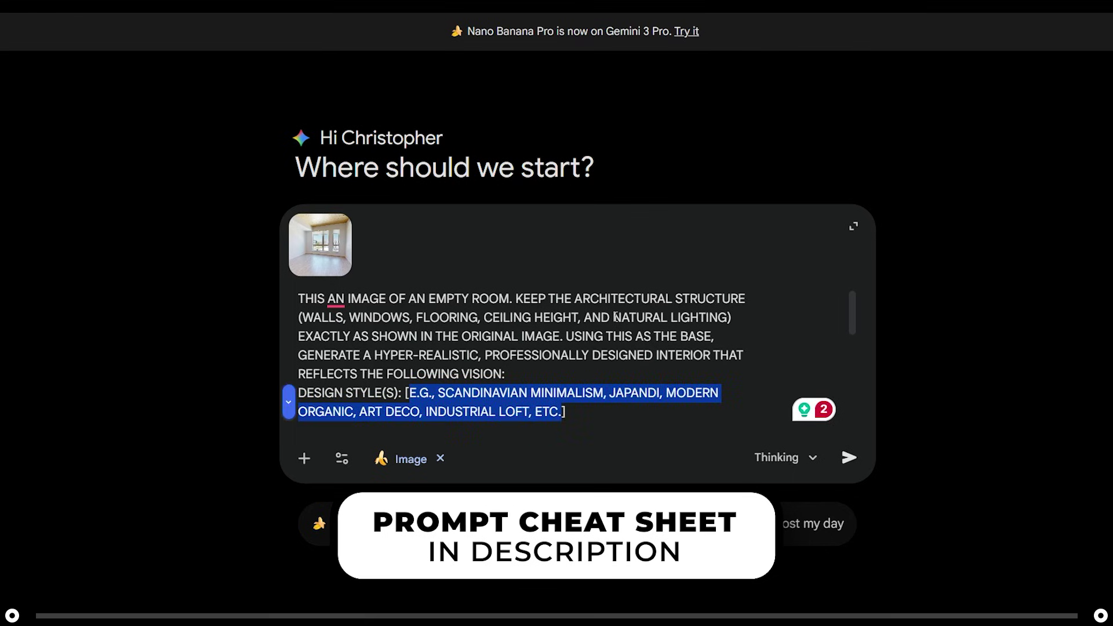
pyautogui.write('japandi minimalis')
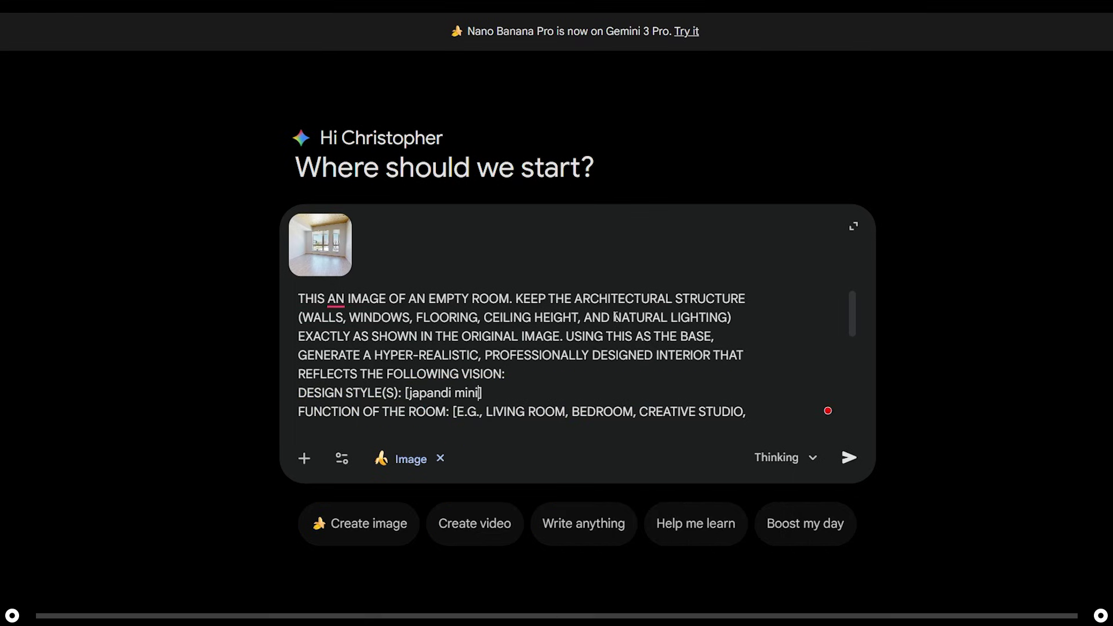
pyautogui.write('m')
pyautogui.scroll(-2, 616, 317)
pyautogui.moveTo(458, 333); pyautogui.dragTo(604, 371)
pyautogui.write('Living room] COLOR PALETTE PREFERENCES: [')
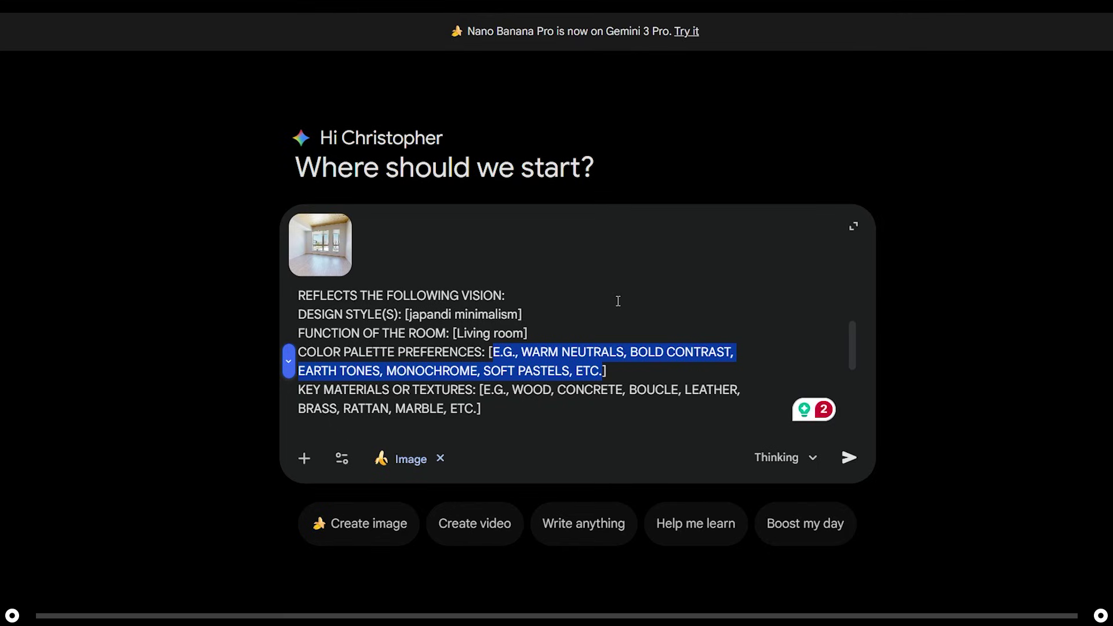
pyautogui.write('202')
pyautogui.write('6 trending color palette')
# - Set 2026 trending materials and list couch, rug, coffee table, media console, TV, artwork, houseplants
pyautogui.moveTo(483, 371); pyautogui.dragTo(476, 390)
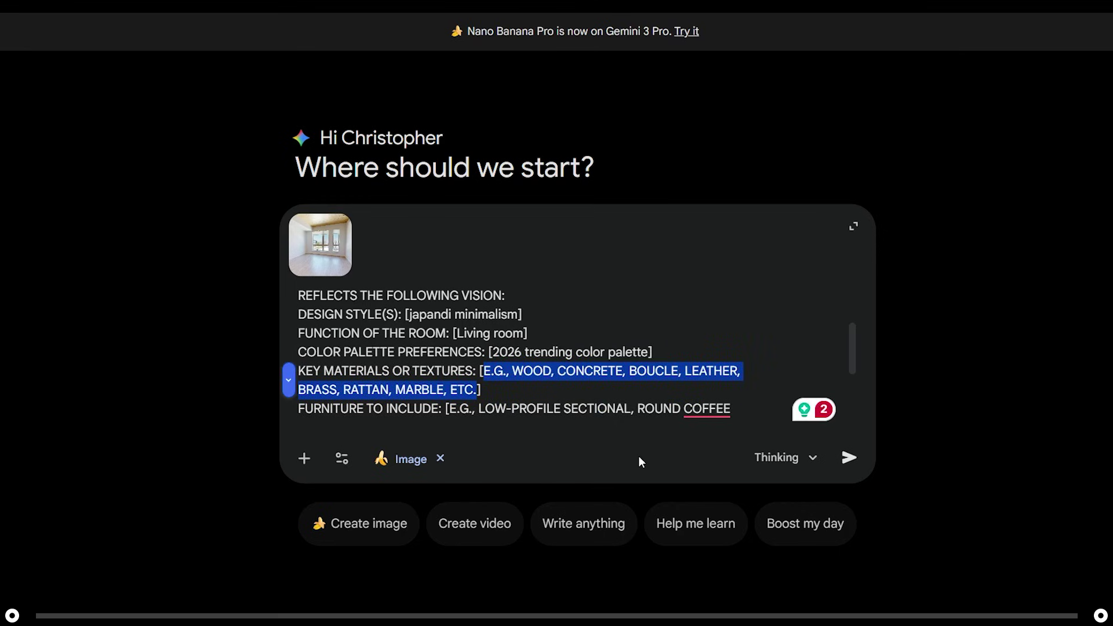
pyautogui.write('2026 trending ')
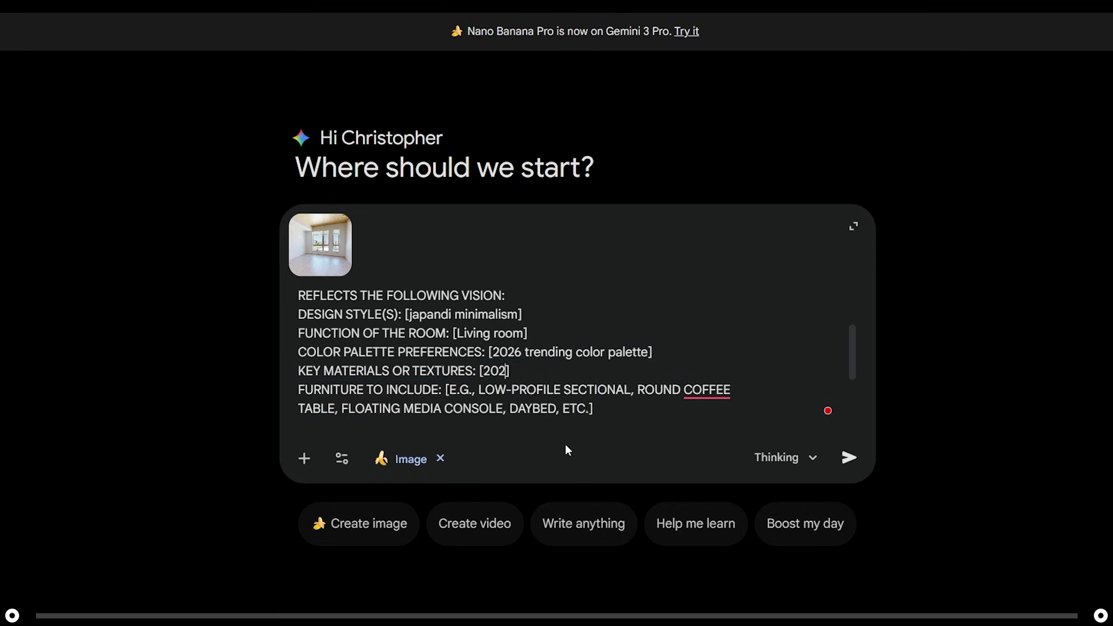
pyautogui.write('key materias and te')
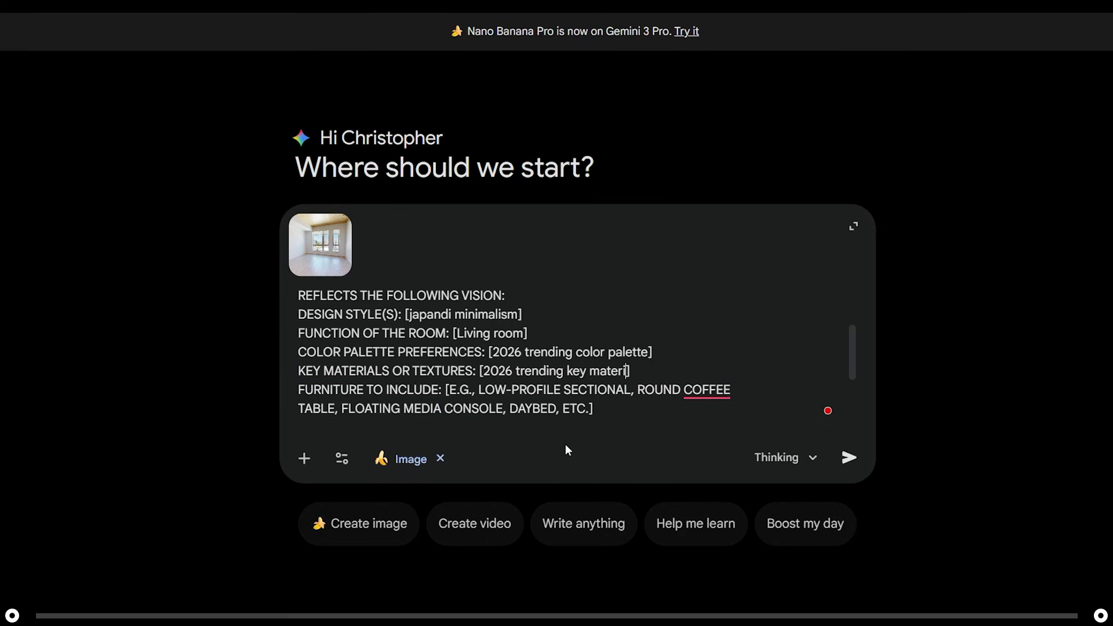
pyautogui.write('xtures')
pyautogui.moveTo(448, 390); pyautogui.dragTo(589, 408)
pyautogui.scroll(-2, 713, 413)
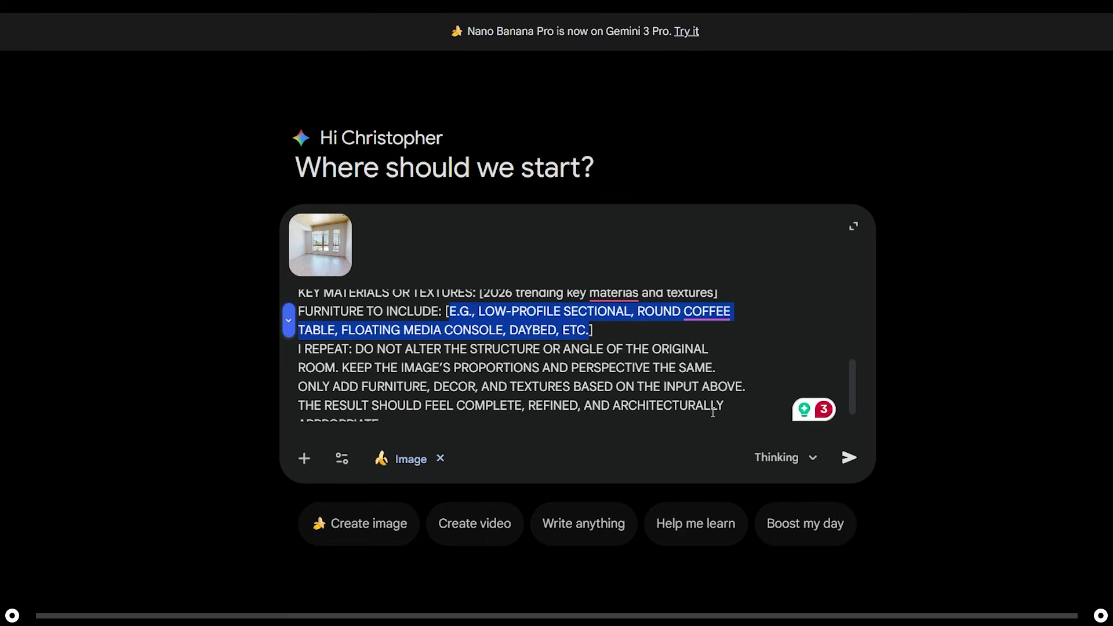
pyautogui.write('couch, ug, coffee')
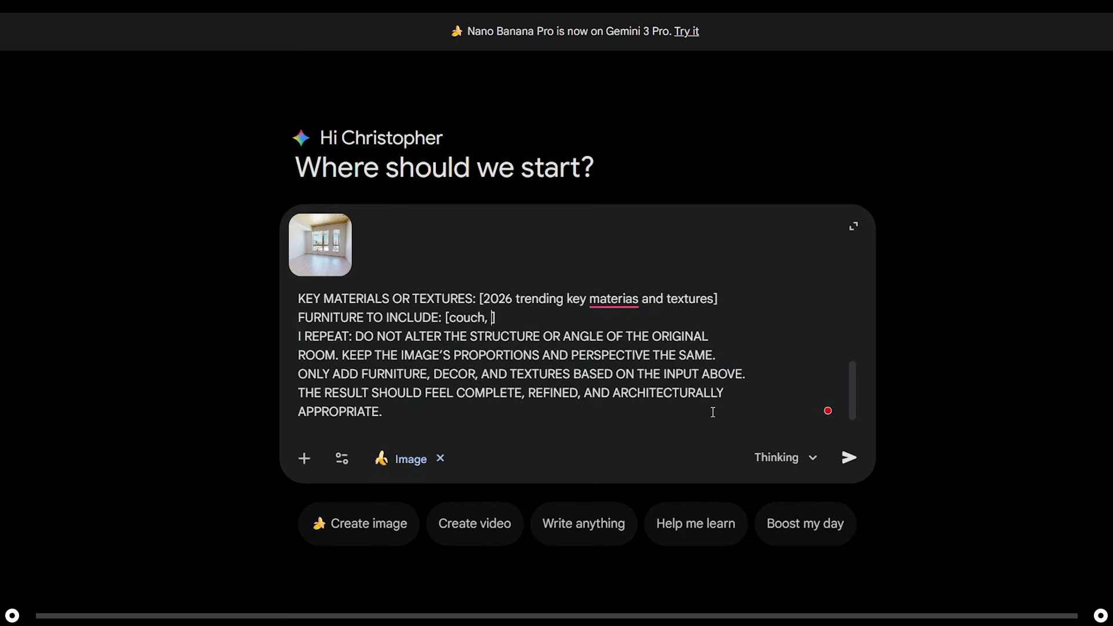
pyautogui.write(' table, a media console, a t')
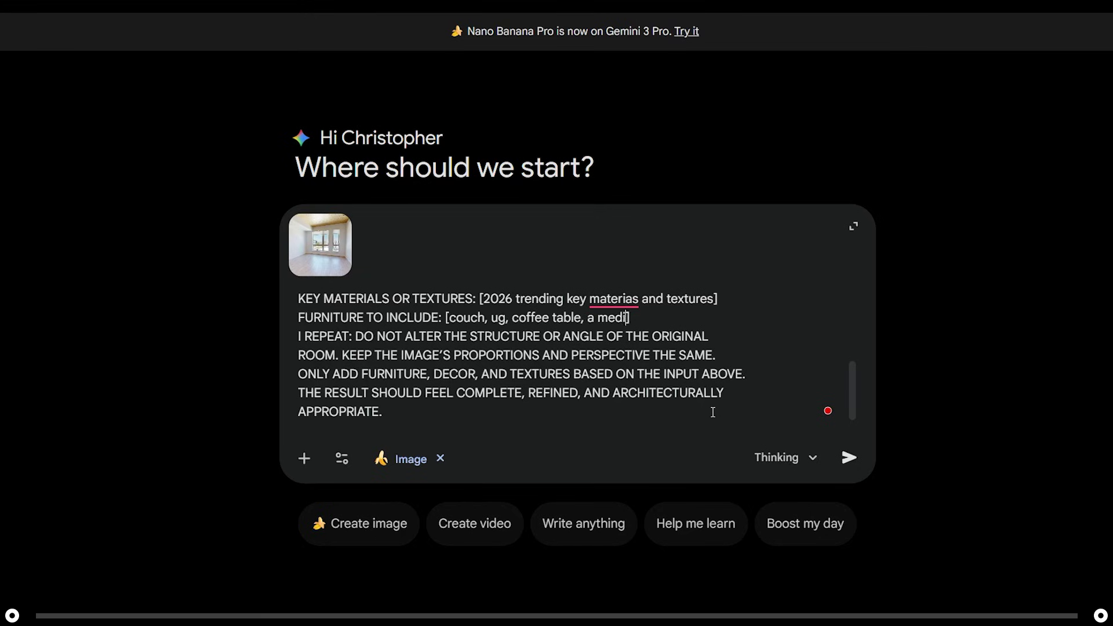
pyautogui.write('v, artowkr on the walls, and al')
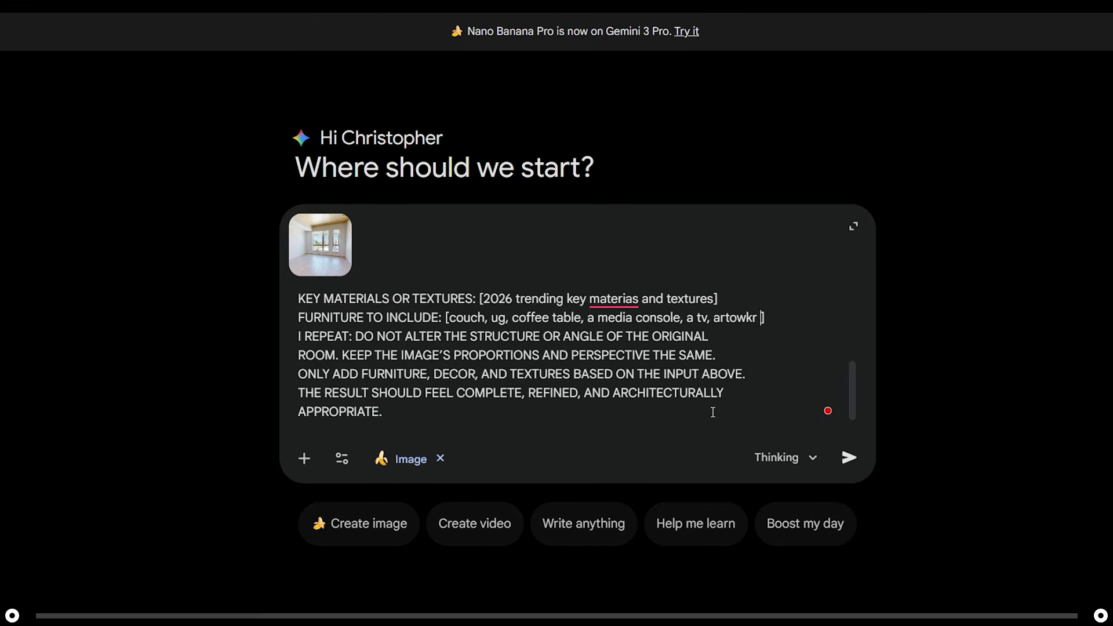
pyautogui.write('ot of beautiful houseplants to ')
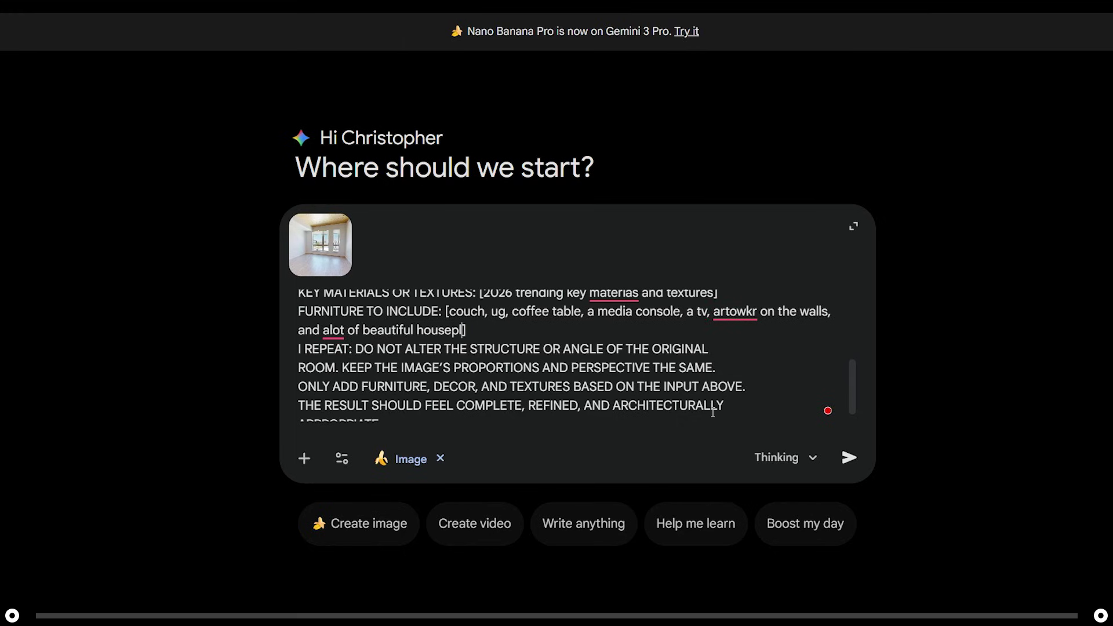
pyautogui.write('give the room li')
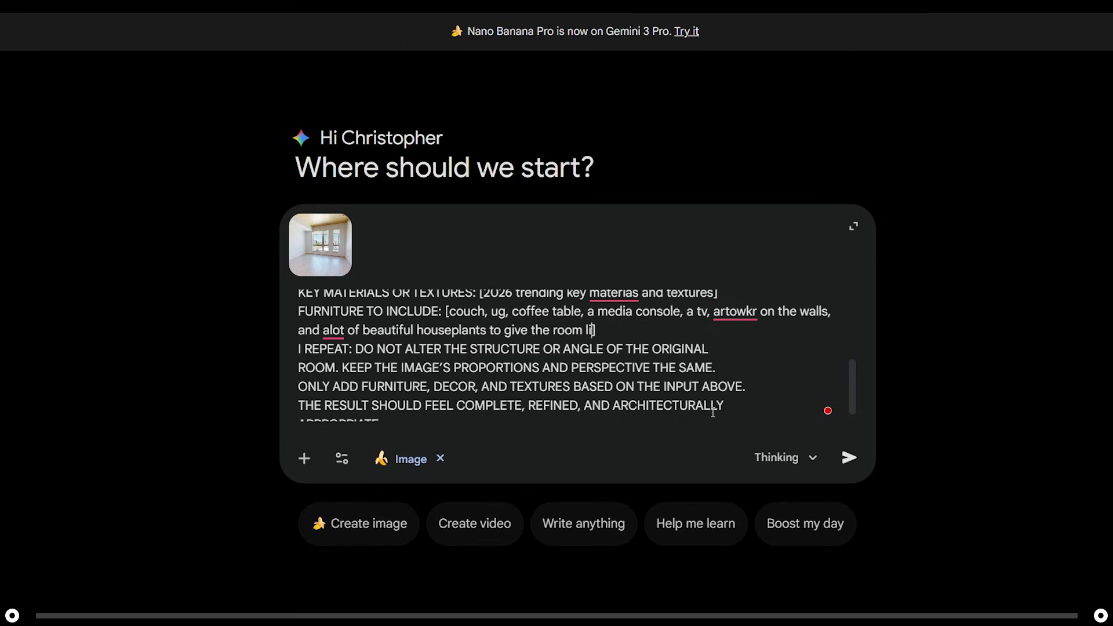
pyautogui.write('fe. decorate the room accordin')
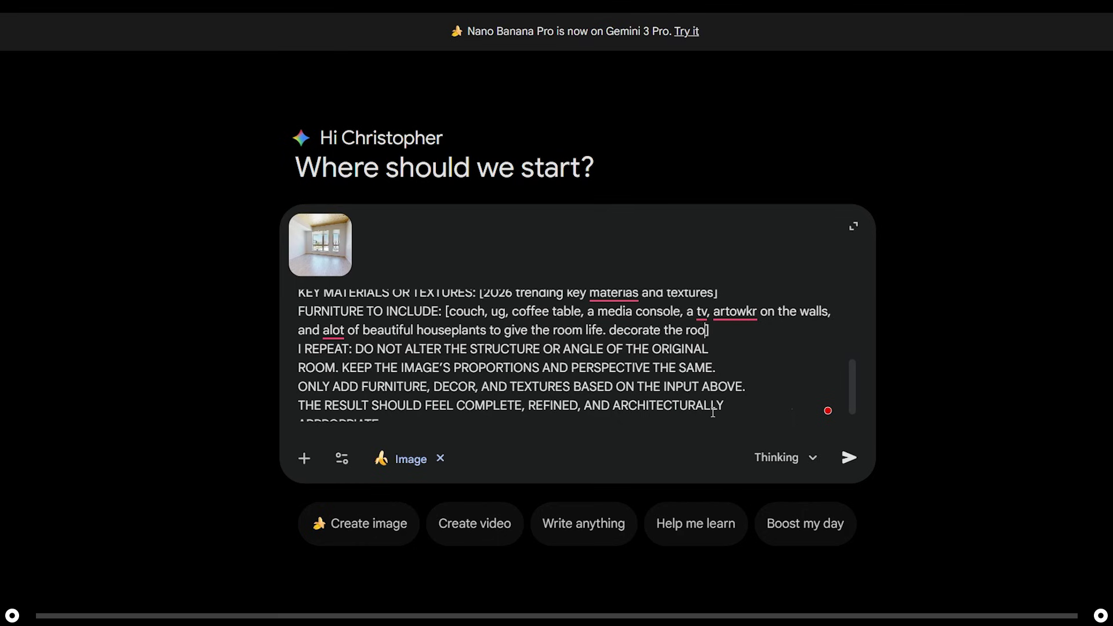
pyautogui.write('gly')
pyautogui.scroll(-1, 568, 373)
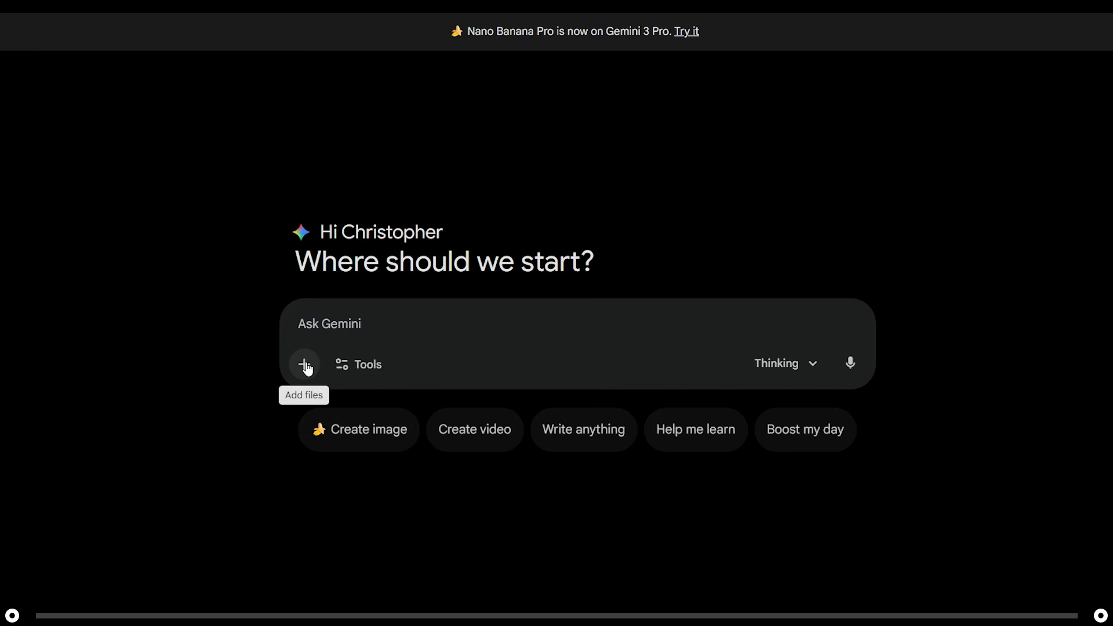
# - Attach the room render and request a matching coffee table, more houseplants, artwork and magazines
pyautogui.click(305, 365)
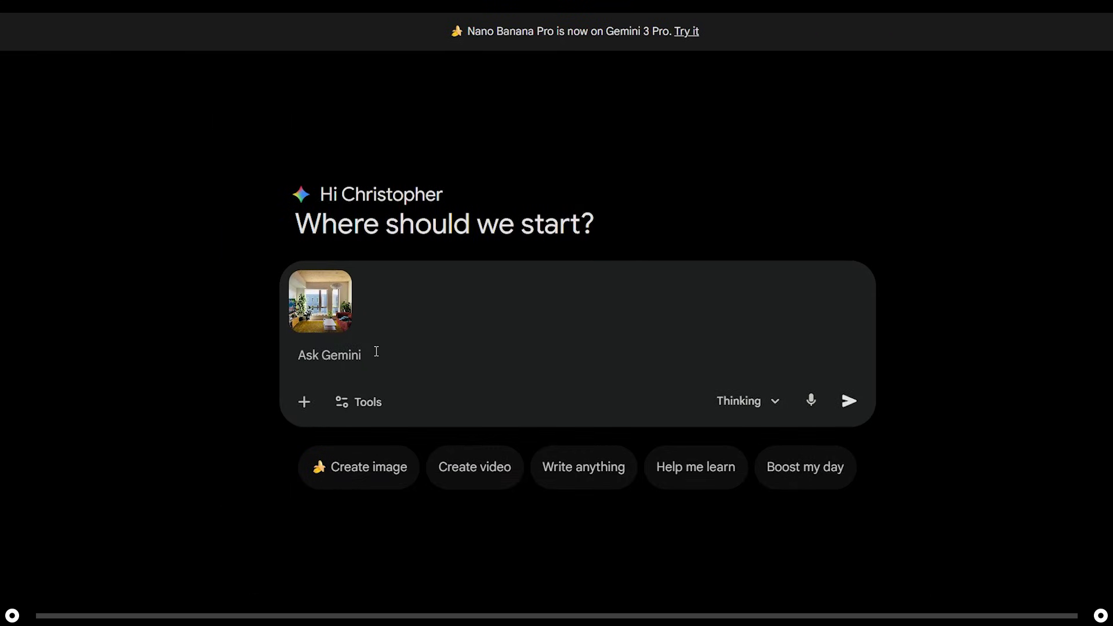
pyautogui.hotkey('ctrl', 'v')
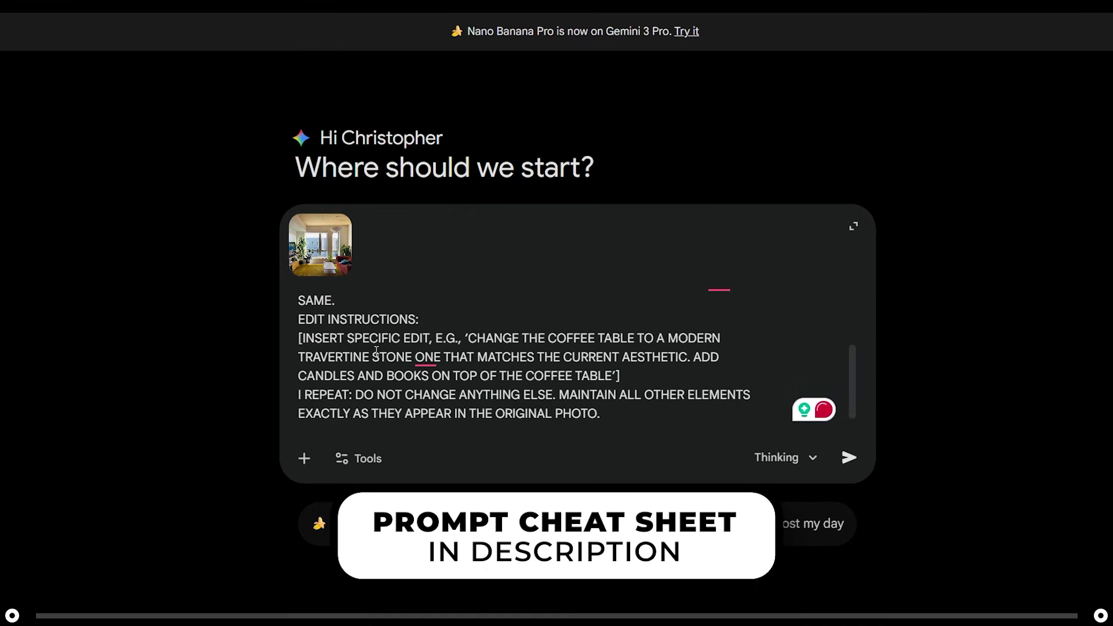
pyautogui.moveTo(301, 337); pyautogui.dragTo(616, 374)
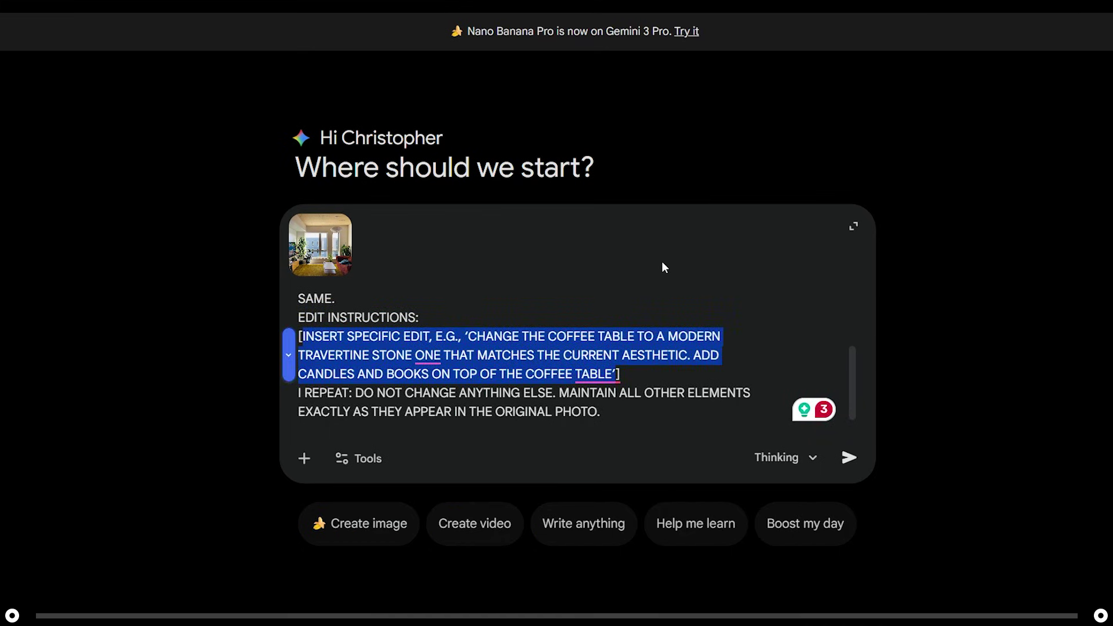
pyautogui.write('i want a new')
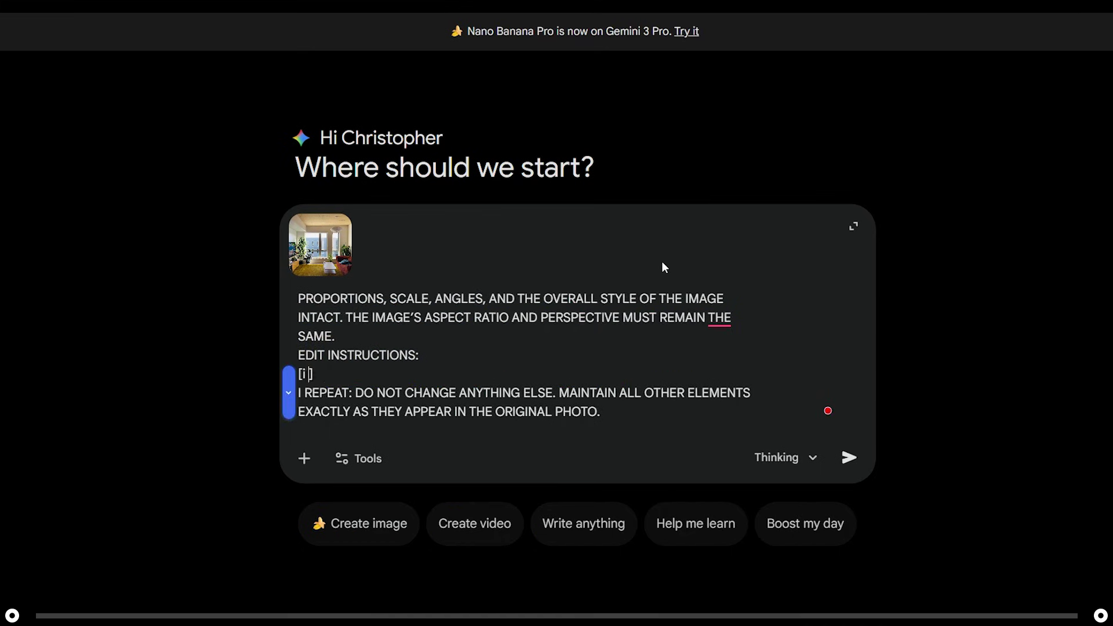
pyautogui.write(' coffee table that match')
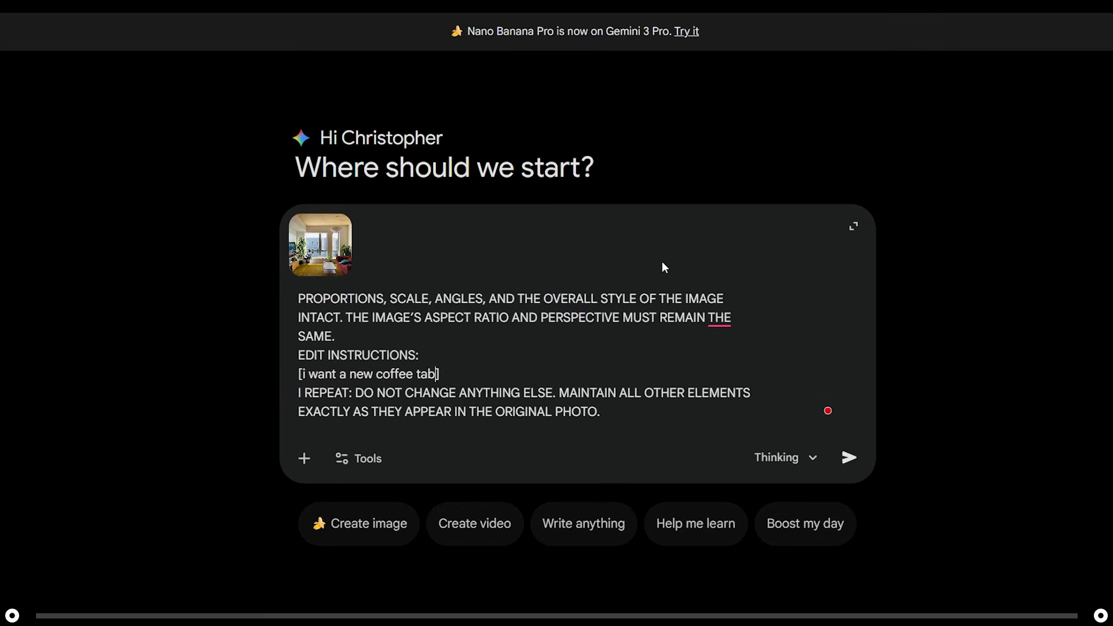
pyautogui.write('es the room. I would like ')
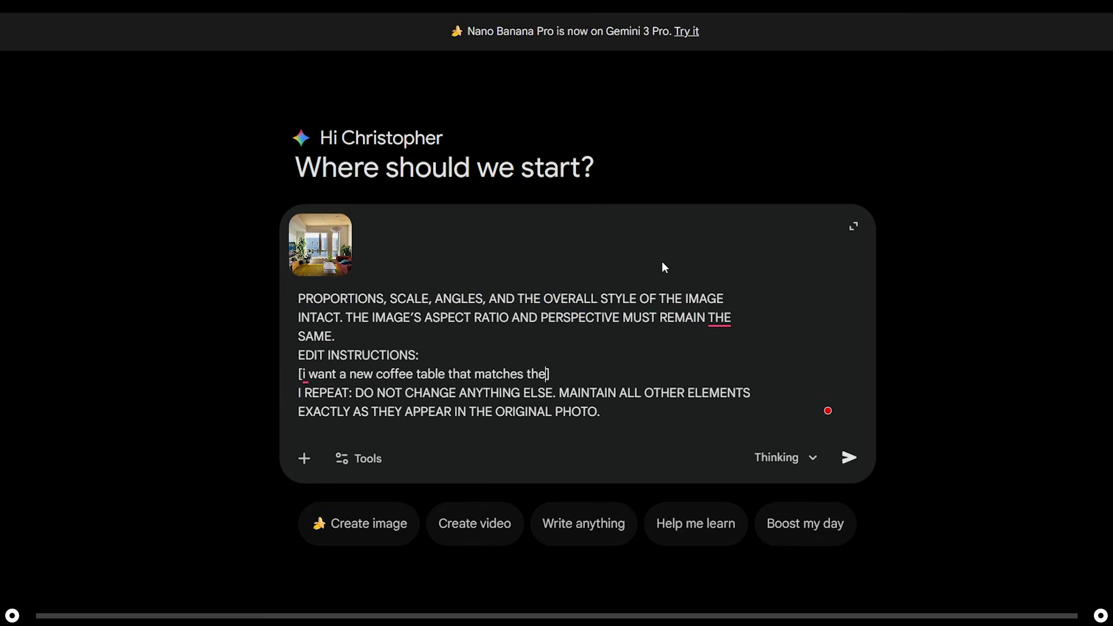
pyautogui.write('more house plants to f')
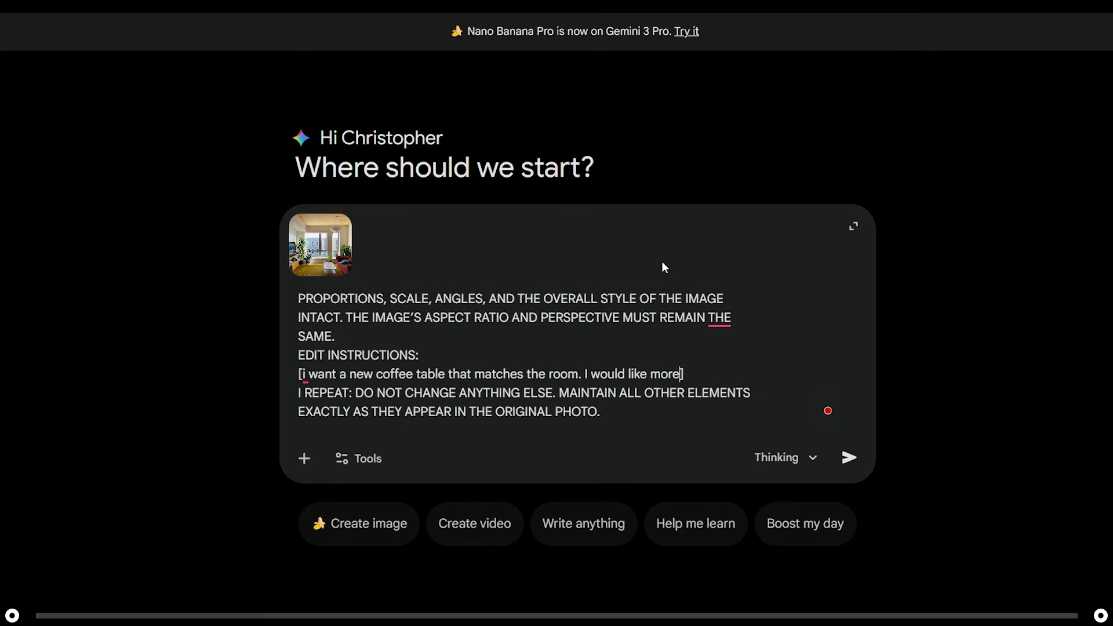
pyautogui.write('ill the space. i wan')
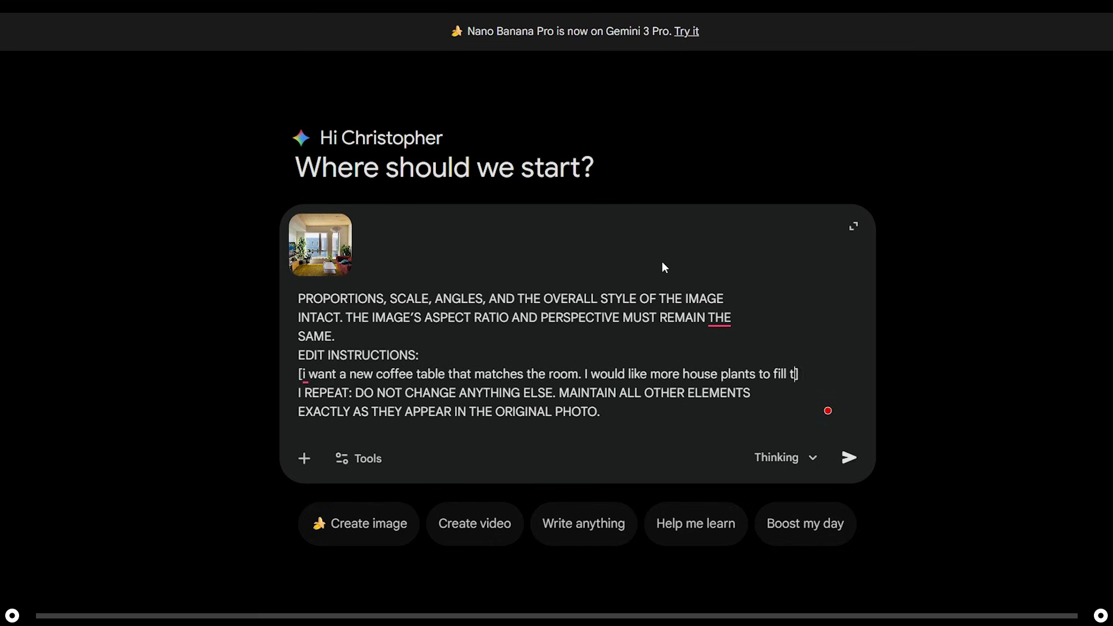
pyautogui.write('t artowkr on the walls that m')
pyautogui.write('atch the design ae')
pyautogui.write('sthetic already establi')
pyautogui.write('shed. i want magazines')
pyautogui.write(' on the tabl')
pyautogui.write('e for reading. I want my cou')
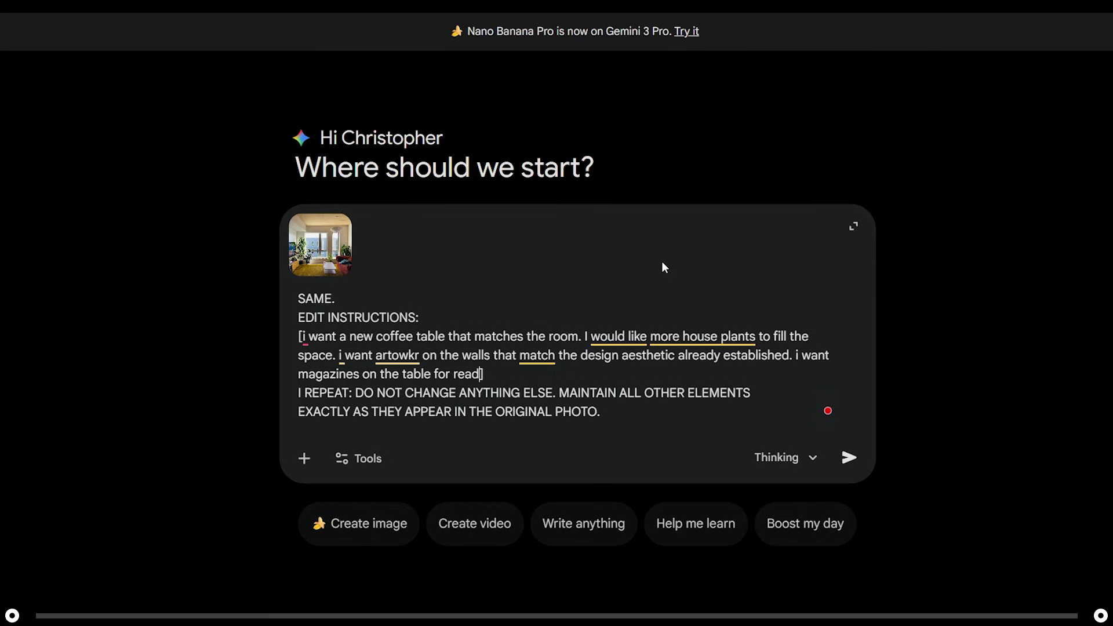
pyautogui.write('ch to be L shaped')
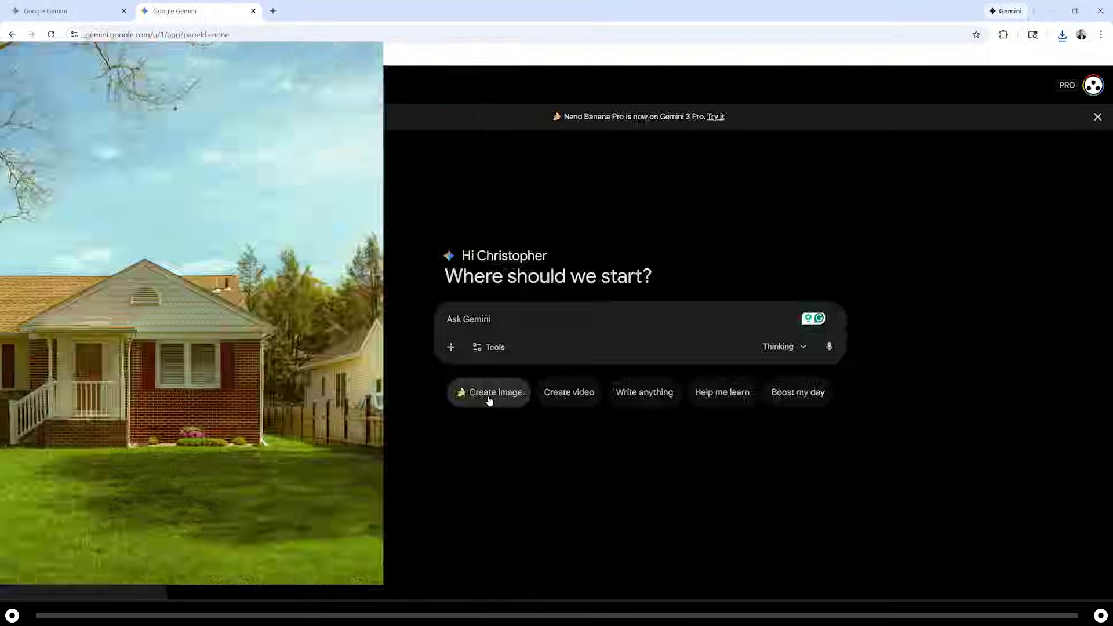
# - Start an image chat, attach the brick house photo and paste the exterior remodel prompt
pyautogui.click(492, 391)
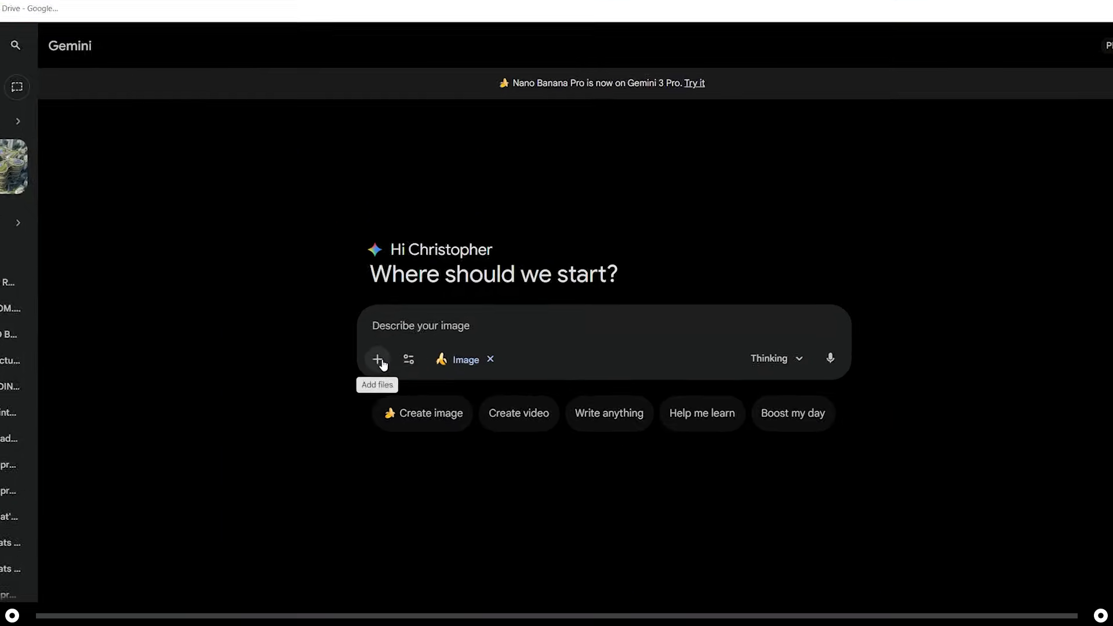
pyautogui.click(310, 373)
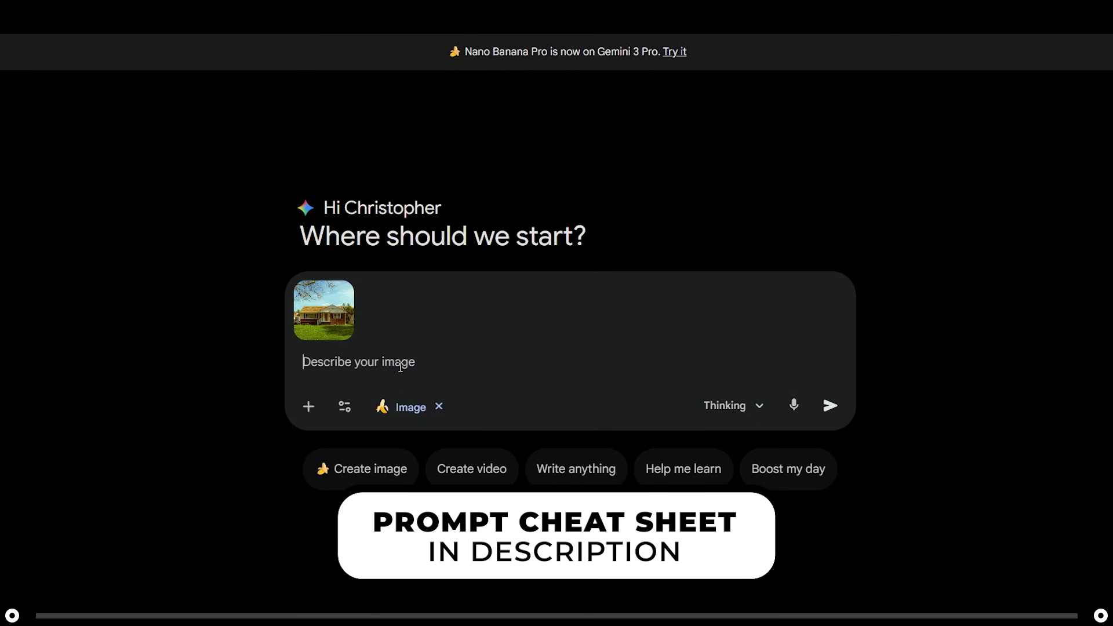
pyautogui.write('REMODEL THE EXTERIOR OF THIS HOME. RETAIN ALL ARCHITECTURAL ELEMENTS AND THE LIKENESS OF THE ORIGINAL PHOTOGRAPH. CHANGE THE HOME TO BE MODERN THAT INCORPORATES A MODERN AESTHETIC. ADD A NICE WALKWAY TOWARDS THE FRONT OF THE HOUSE AND EXTRUDE THE FRONT PORCH SLIGHTLY.')
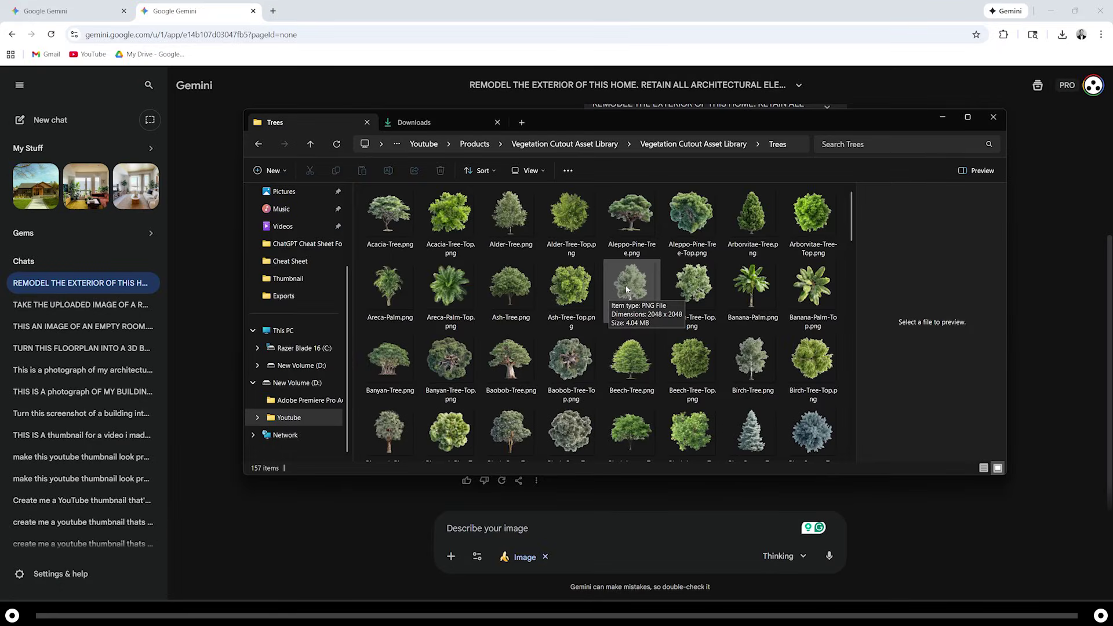
# - Write a prompt asking Gemini to incorporate the uploaded plant images into this home's landscaping
pyautogui.scroll(-5, 626, 288)
pyautogui.scroll(4, 626, 289)
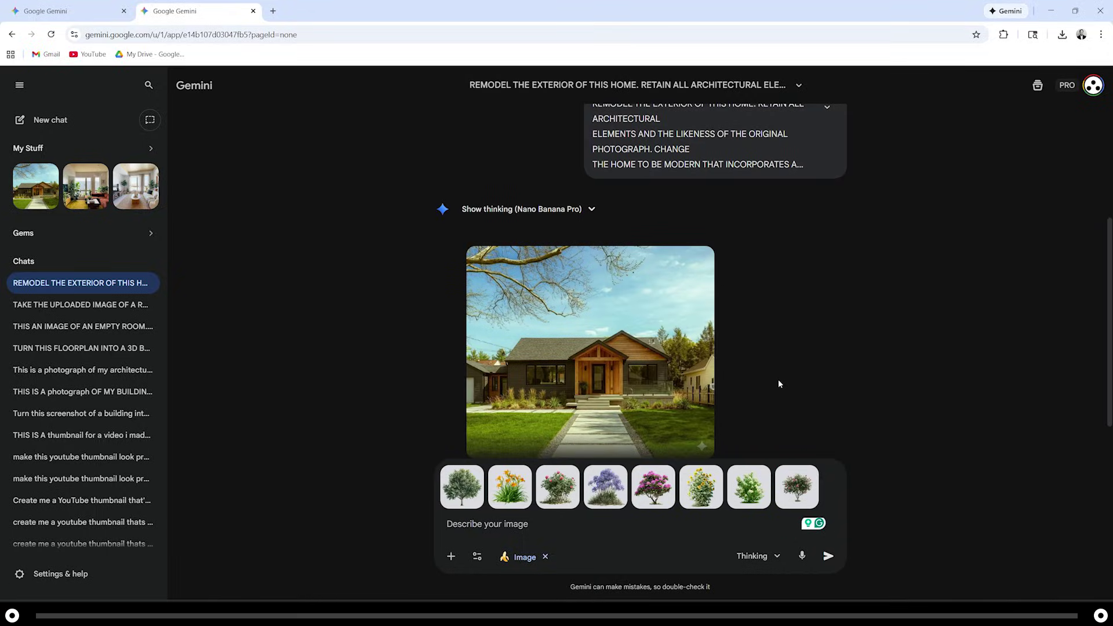
pyautogui.write('add these up')
pyautogui.write('loaded images of plants into the landscaping of this home. incorporate them so they lo')
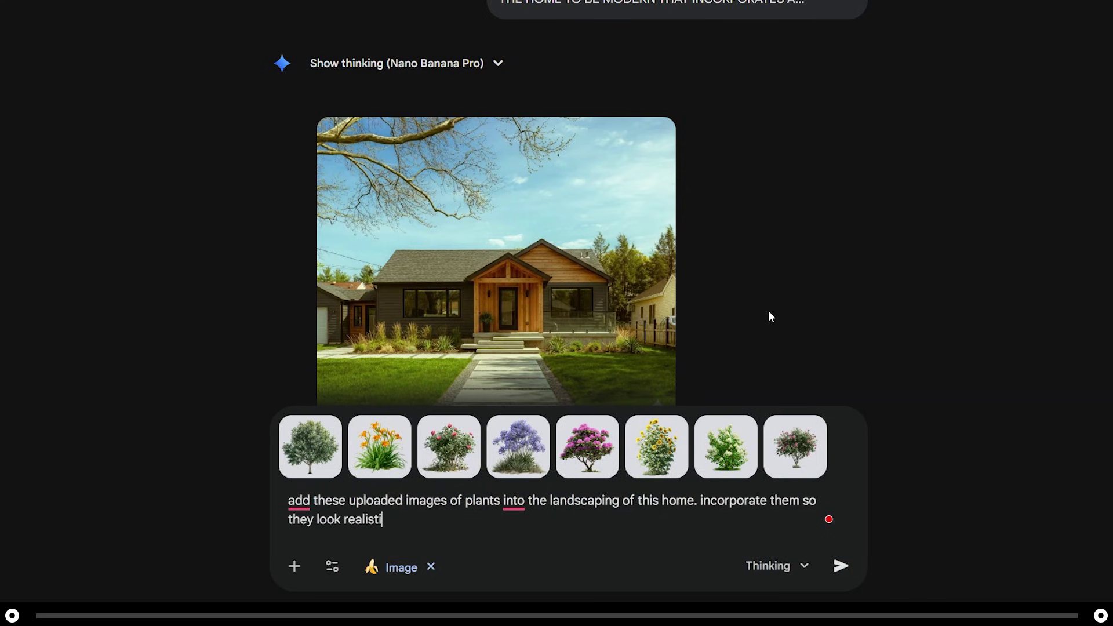
pyautogui.write('ok realistic. adjust the lighting so')
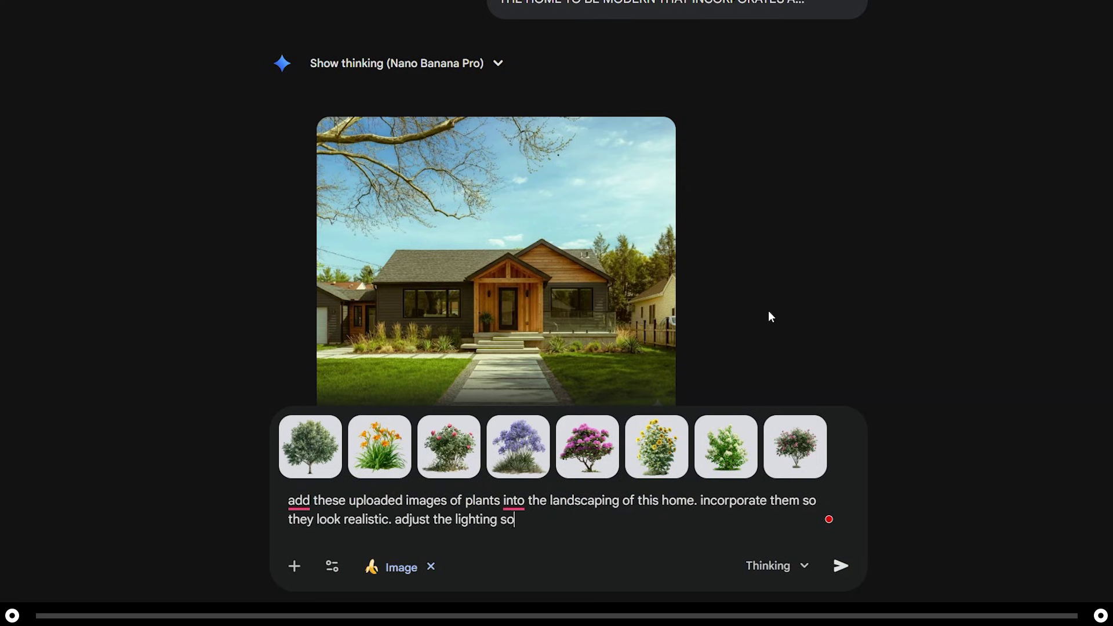
pyautogui.write(' the fit in. you may change the landscaping of the home to incorporate the plants better.')
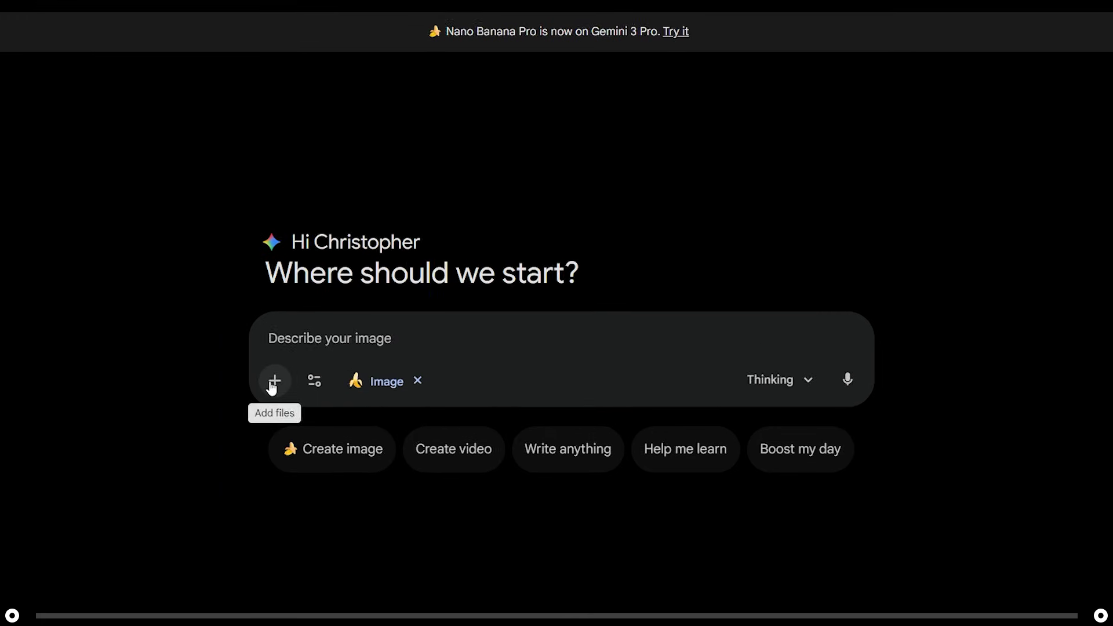
# - Attach the aerial building image, request a ground-level human eye view, and regenerate the render
pyautogui.click(425, 351)
pyautogui.click(316, 430)
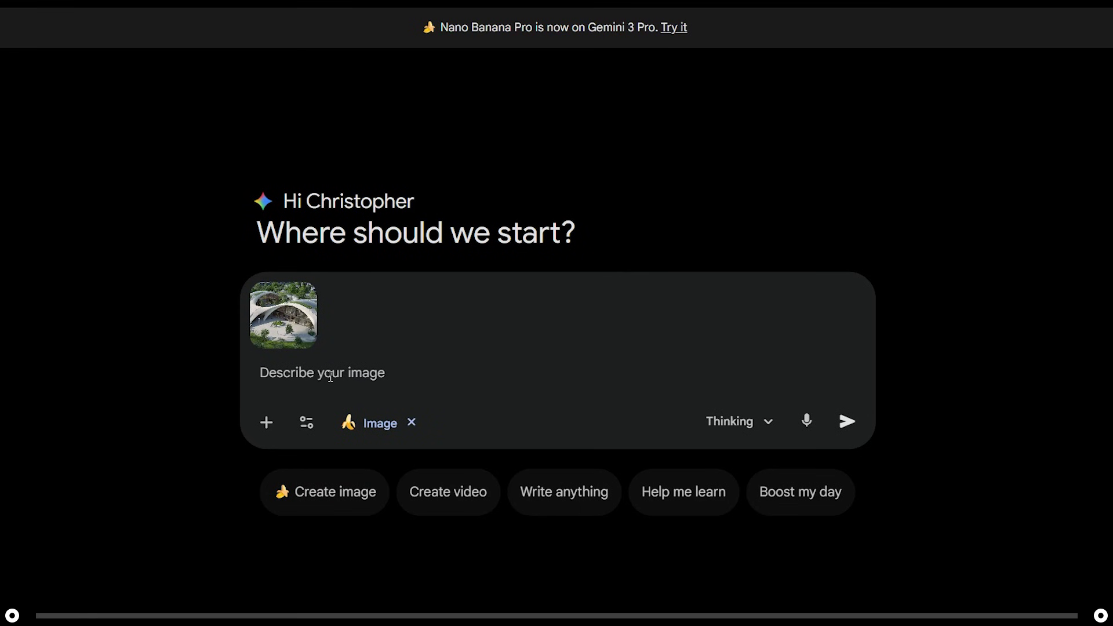
pyautogui.write('CHANGE THE CAMERA ANGLE POV OF THIS IMAGE TO BE AN AERIAL TOP-DOWN DRONE PERSPECTIVE LIKE A SITE PLAN. DO NOT ALTER THE ARCHITECTURE, LANDSCAPING, OR LIGHTING OF THE ORIGINAL IMAGE. DO NOT ALTER THE ARCHITECTURE, LANDSCAPING, OR LIGHTING OF THE ORIGINAL IMAGE.')
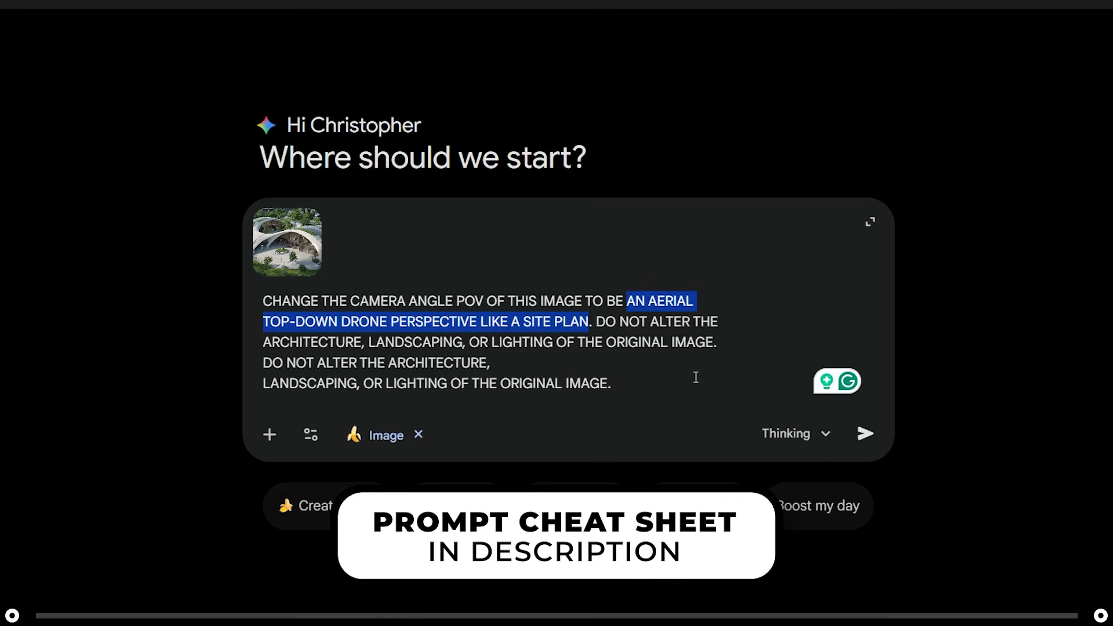
pyautogui.write('adjust')
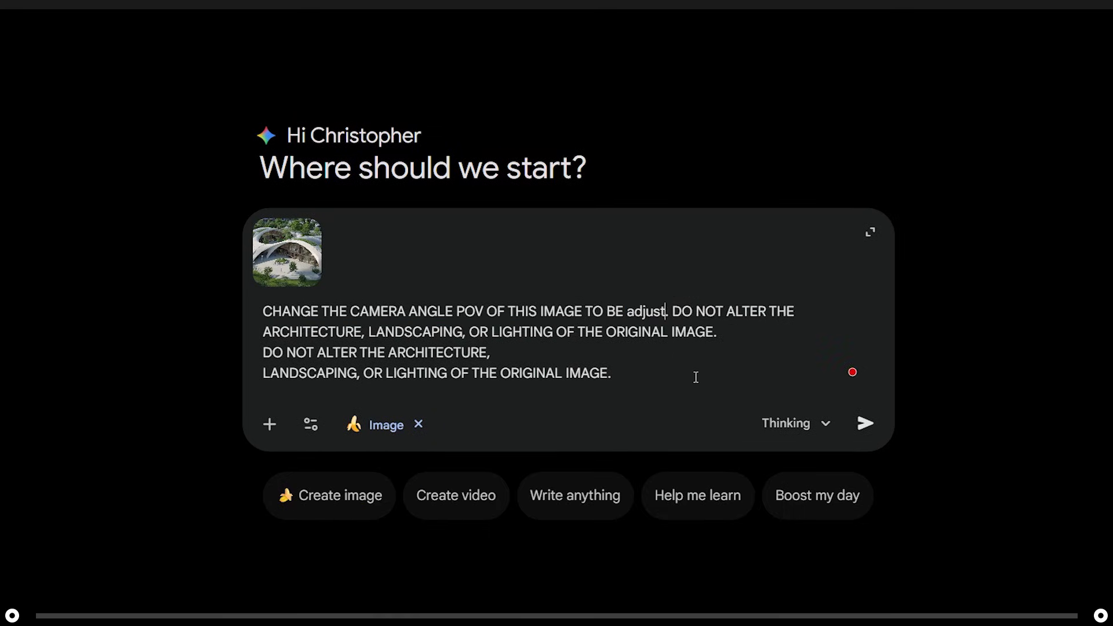
pyautogui.write(' the camera angle so that the building is being')
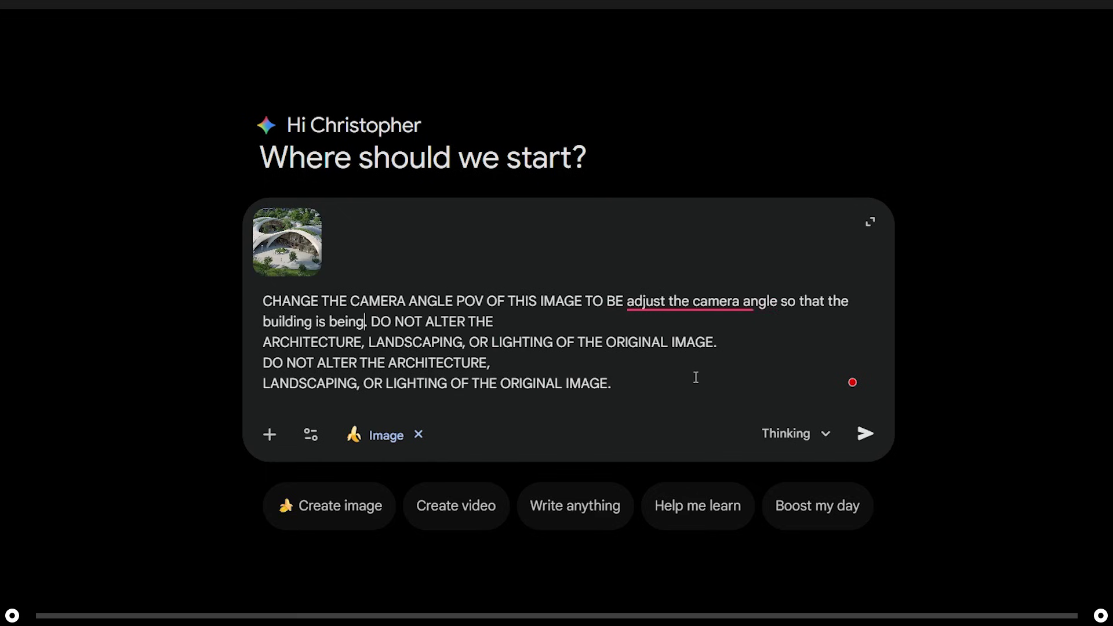
pyautogui.write(' viewd by a human on th')
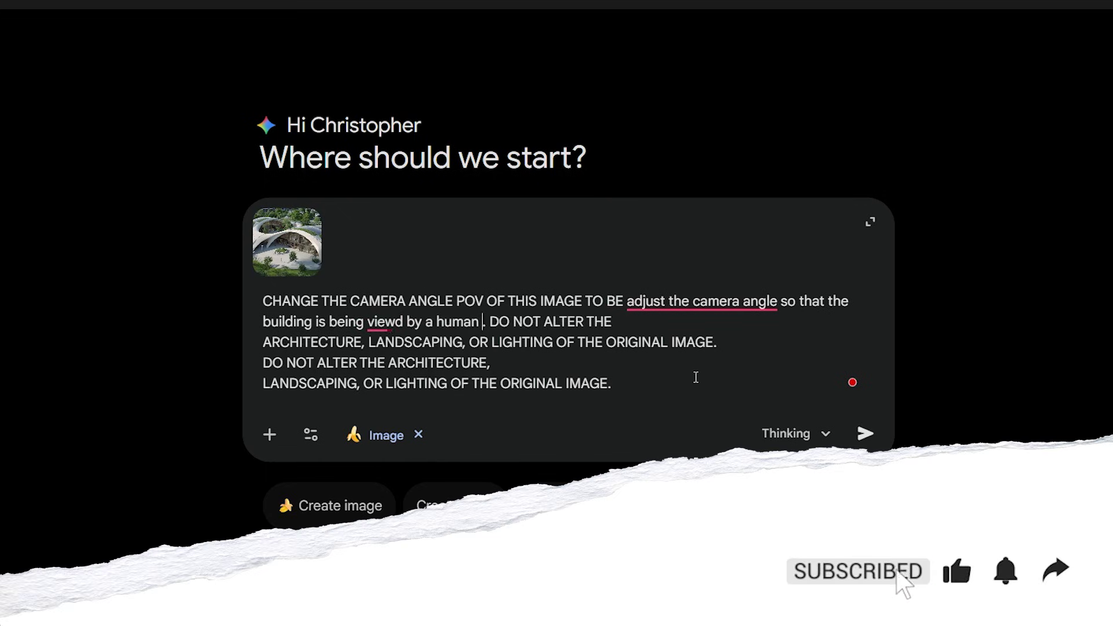
pyautogui.write('e ground at eye le')
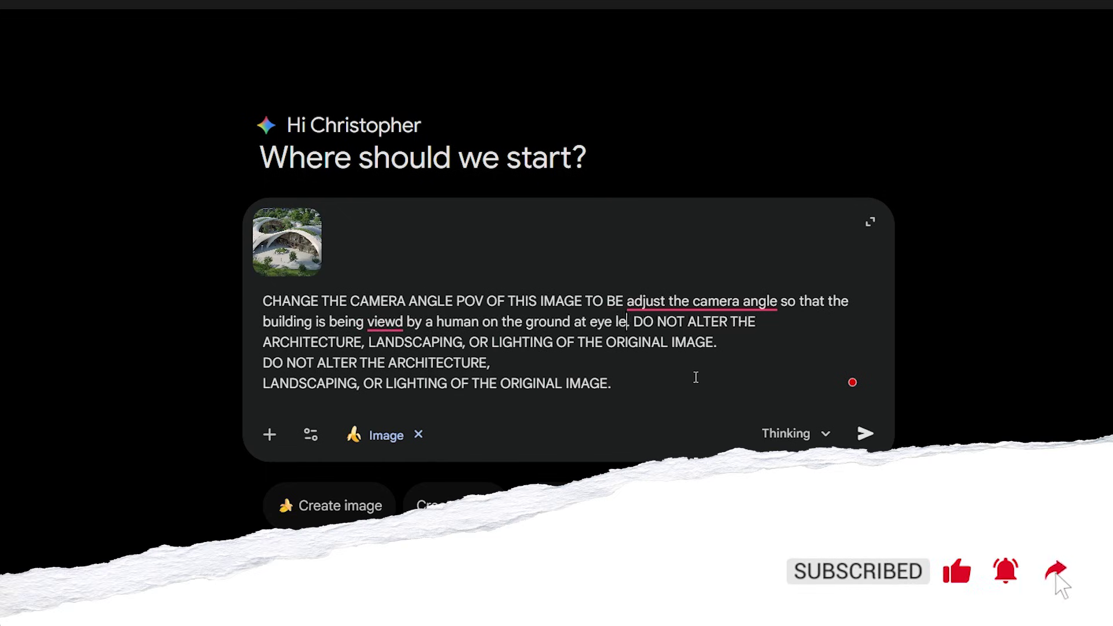
pyautogui.write('vel')
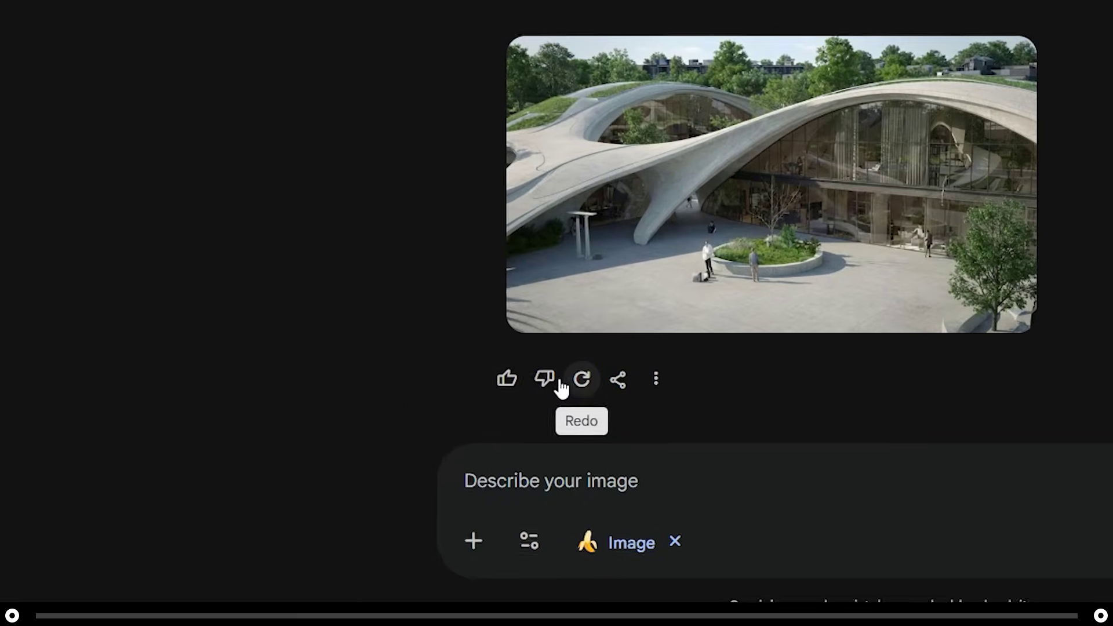
pyautogui.click(457, 477)
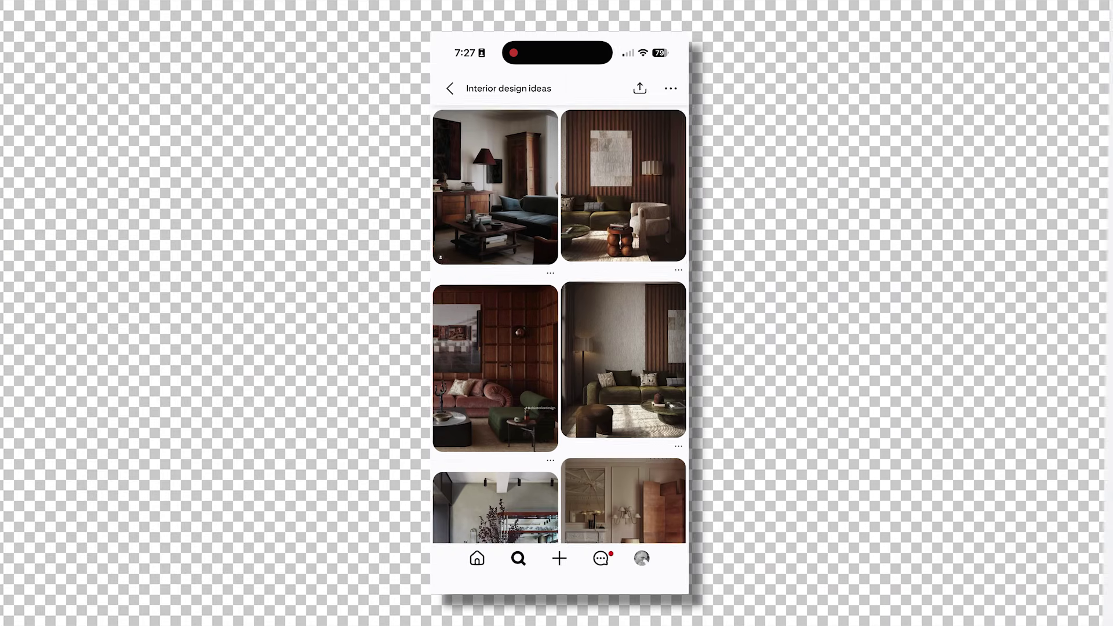
# - Scroll through the Interior design ideas pins toward the Japandi coffee shop board
pyautogui.scroll(-5, 557, 348)
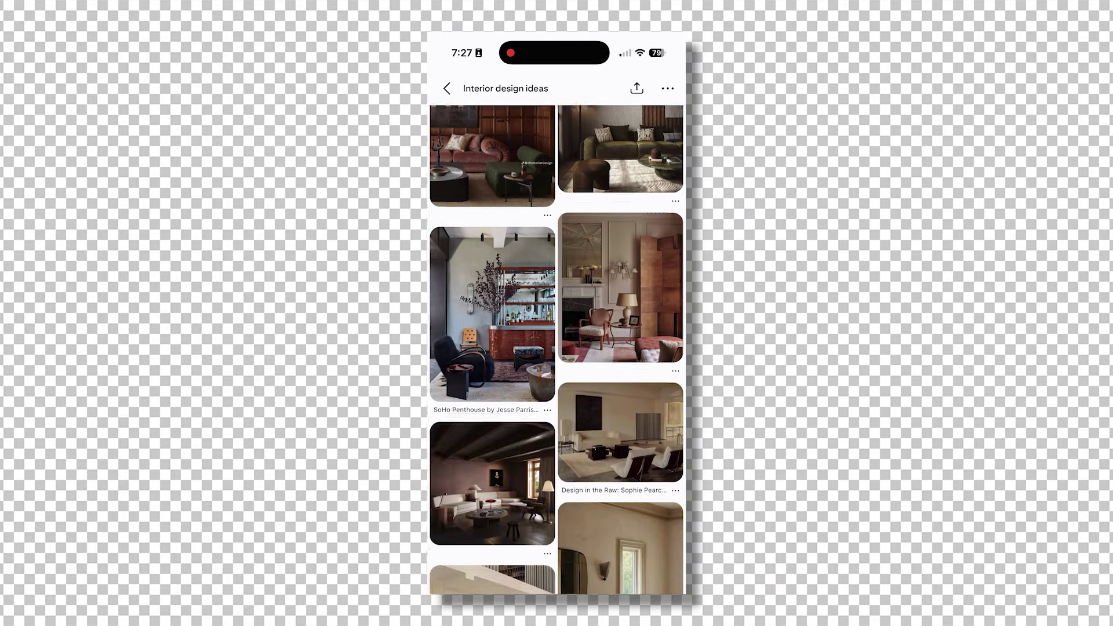
pyautogui.scroll(-10, 557, 348)
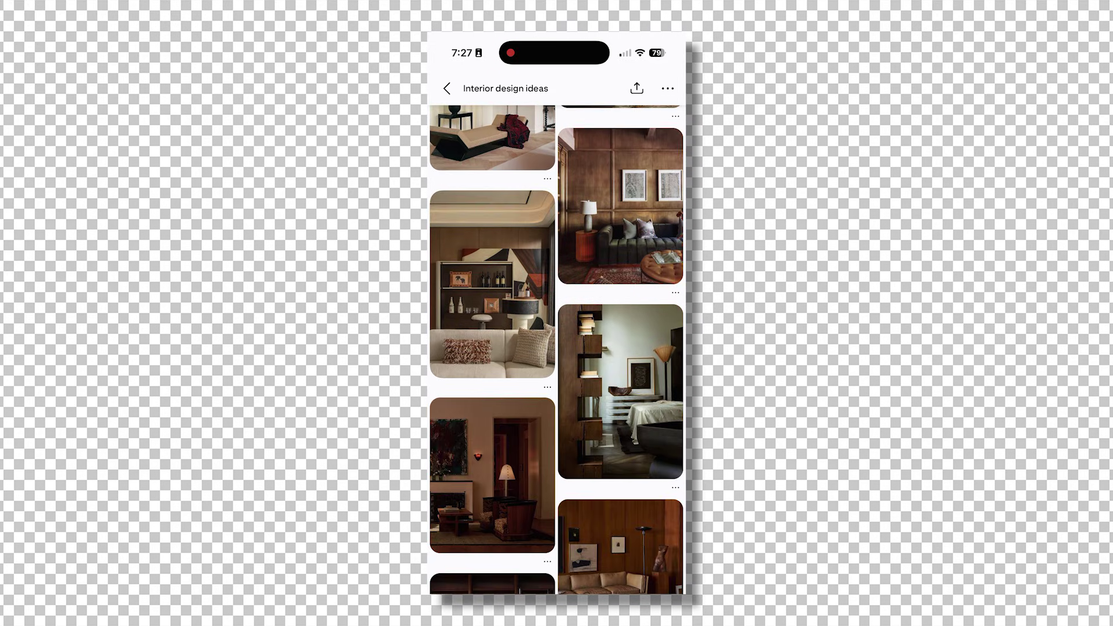
pyautogui.scroll(-10, 557, 313)
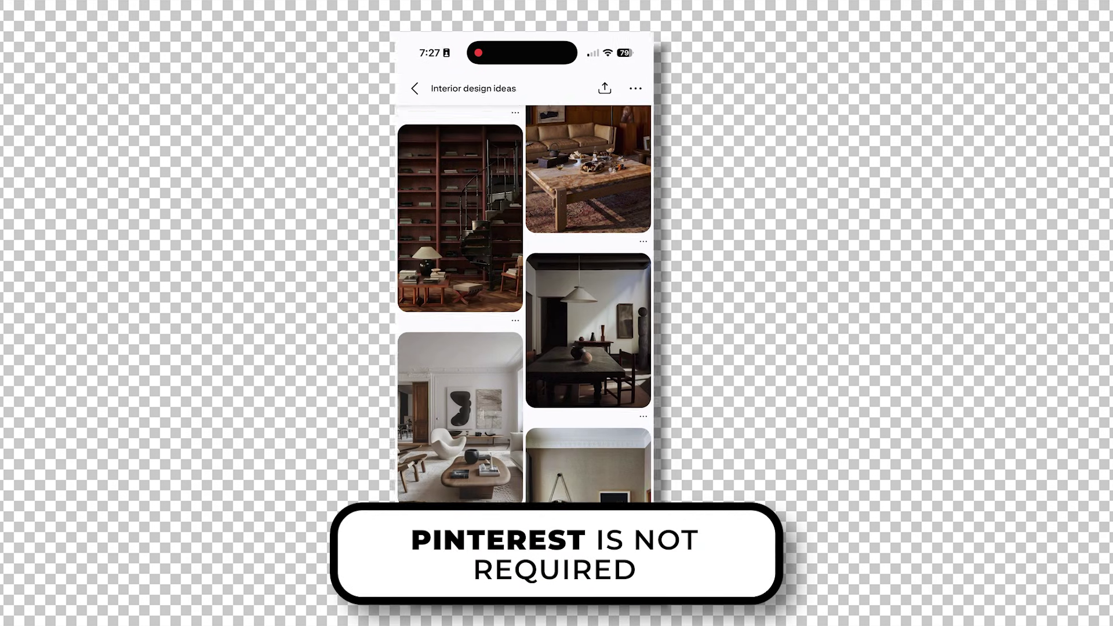
pyautogui.scroll(-8, 298, 350)
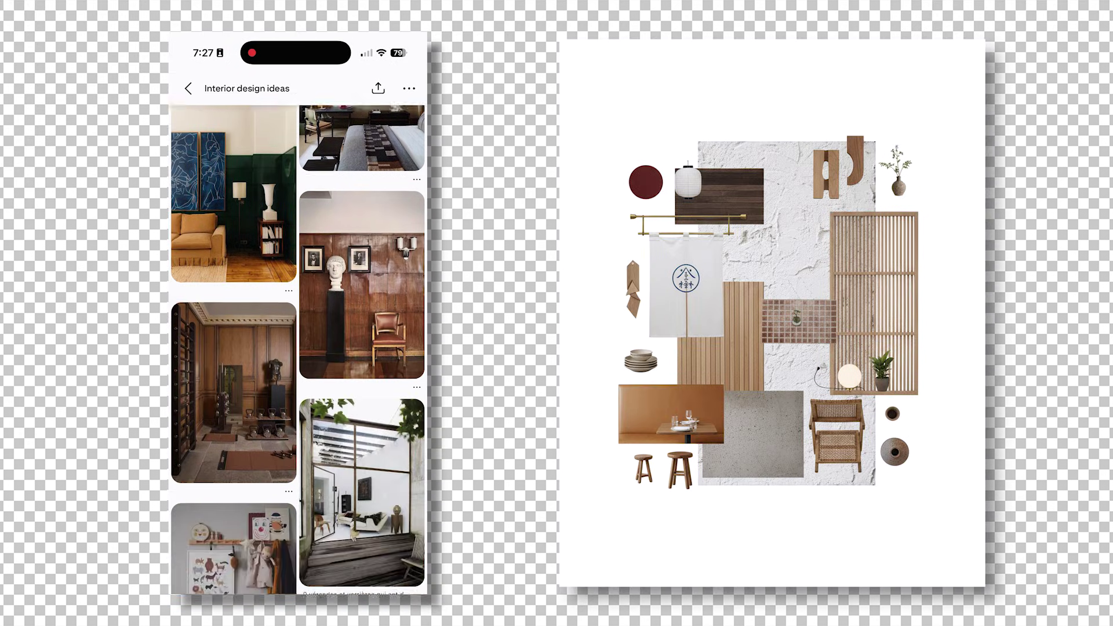
pyautogui.scroll(-8, 298, 349)
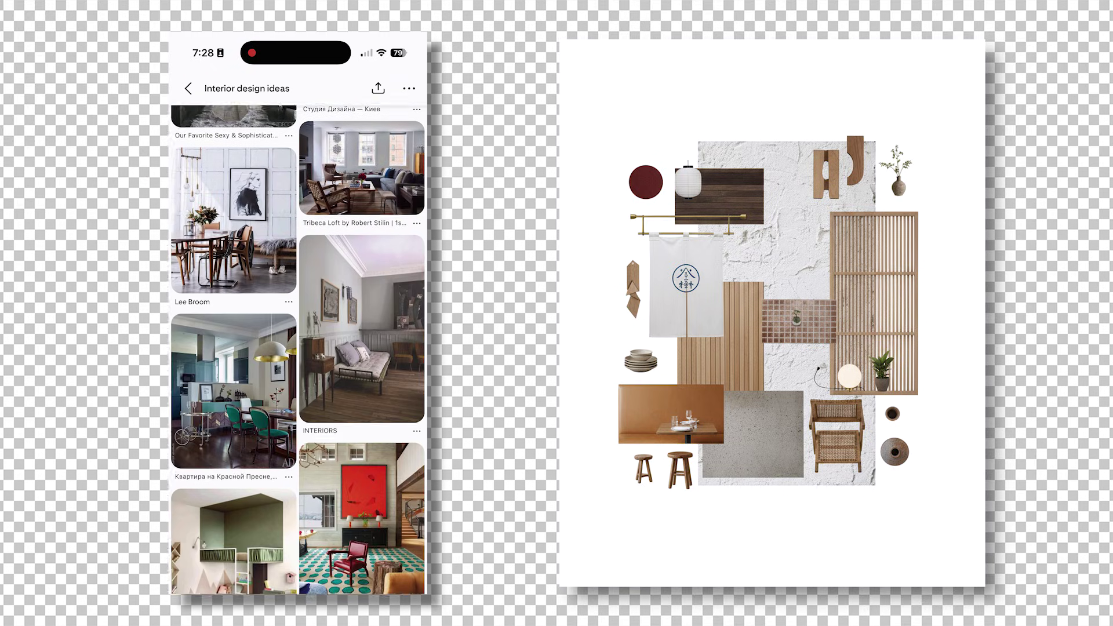
pyautogui.scroll(-8, 298, 350)
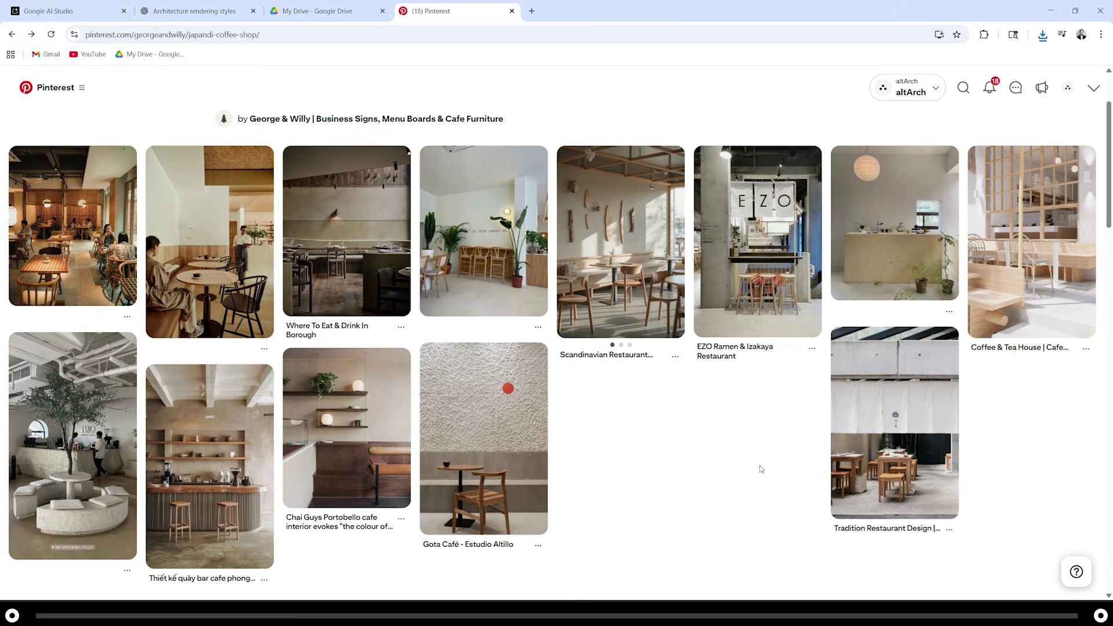
# - Open the first café pin and save its wooden café photo with Save image as
pyautogui.click(73, 232)
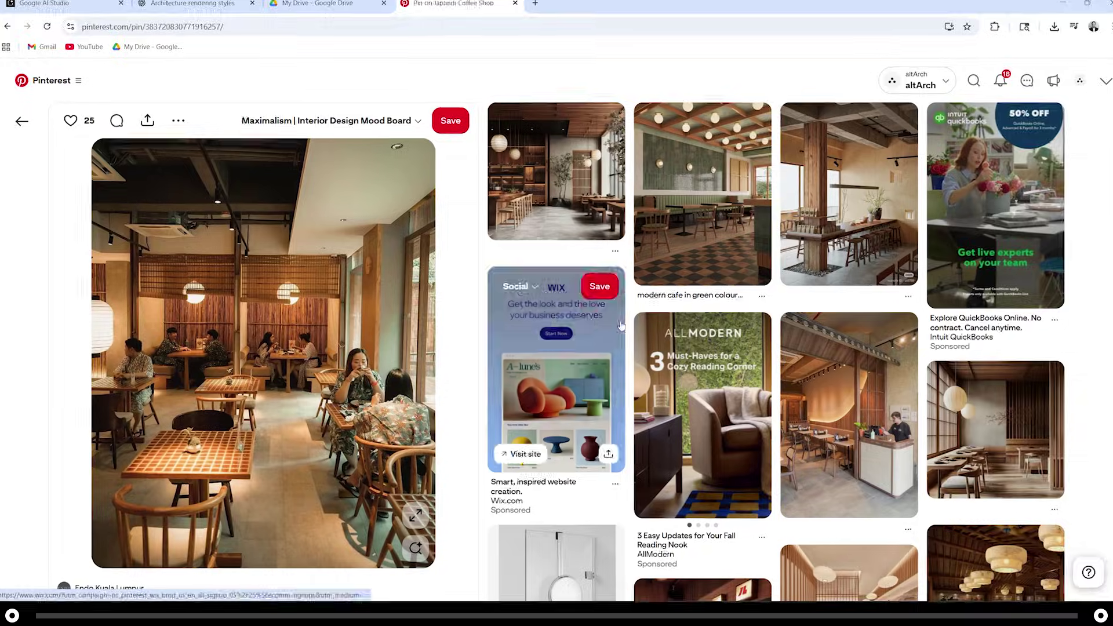
pyautogui.rightClick(314, 290)
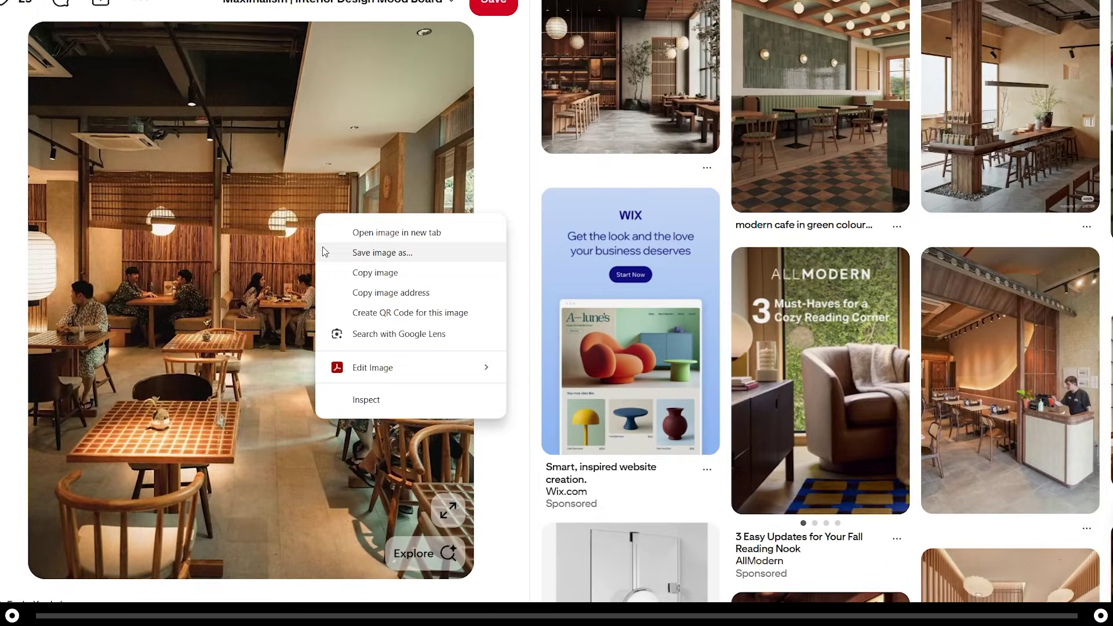
pyautogui.click(360, 252)
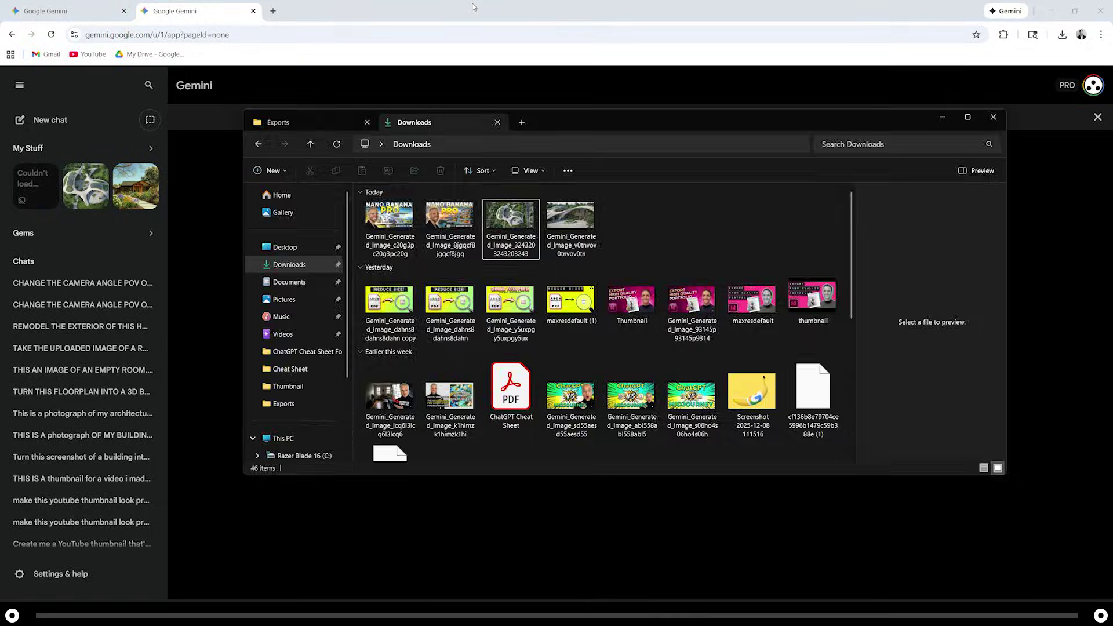
# - Attach the ten café interior photos to a new prompt and paste the mood-board prompt
pyautogui.press('Escape')
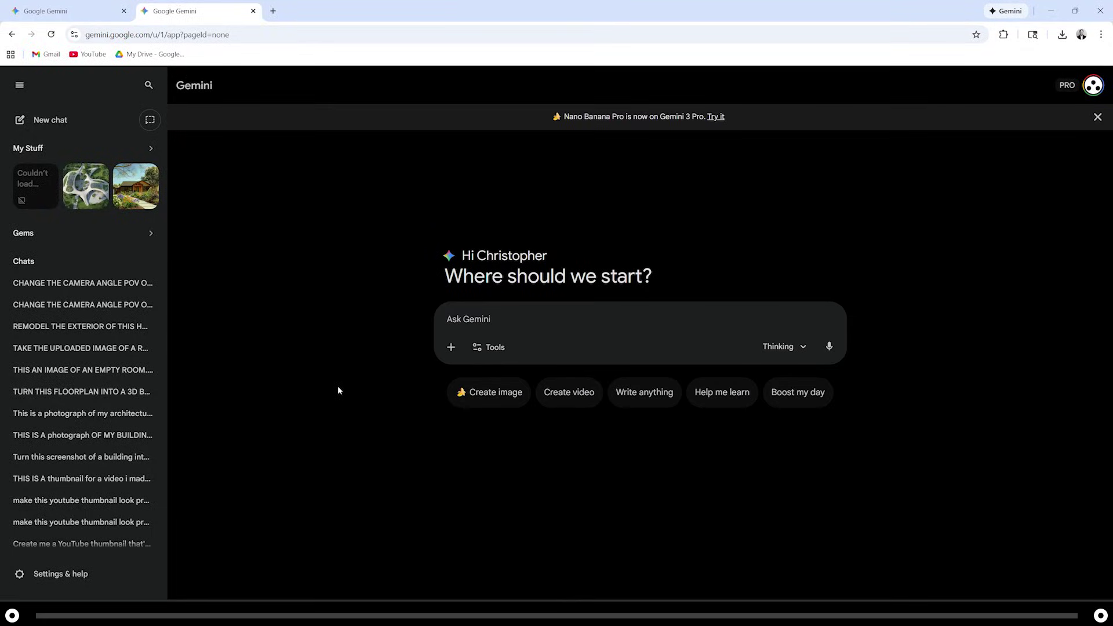
pyautogui.click(450, 347)
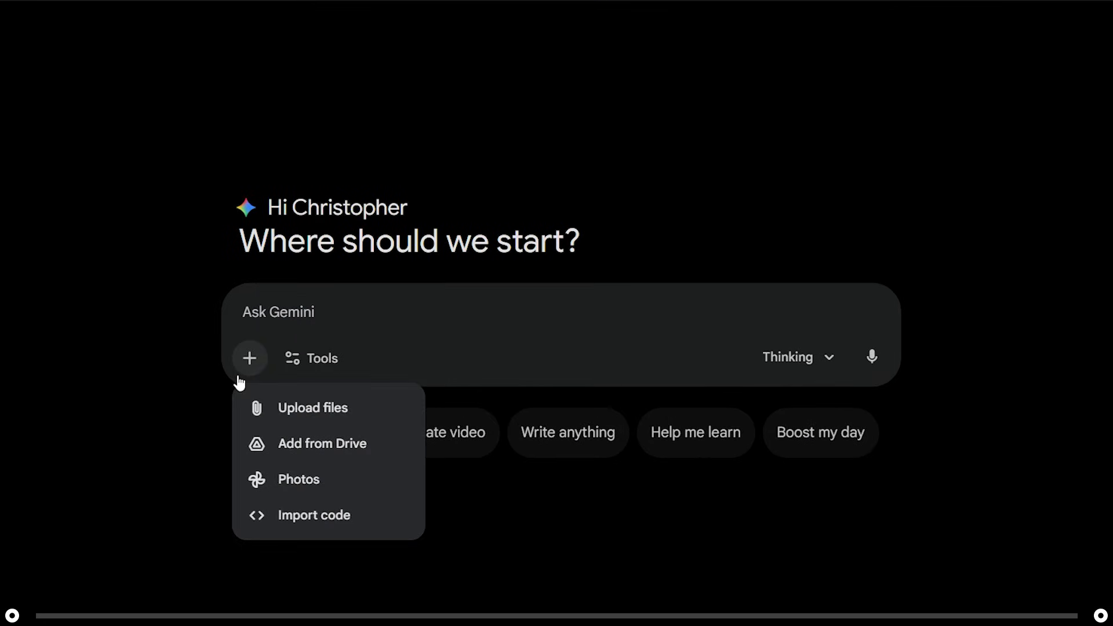
pyautogui.click(282, 409)
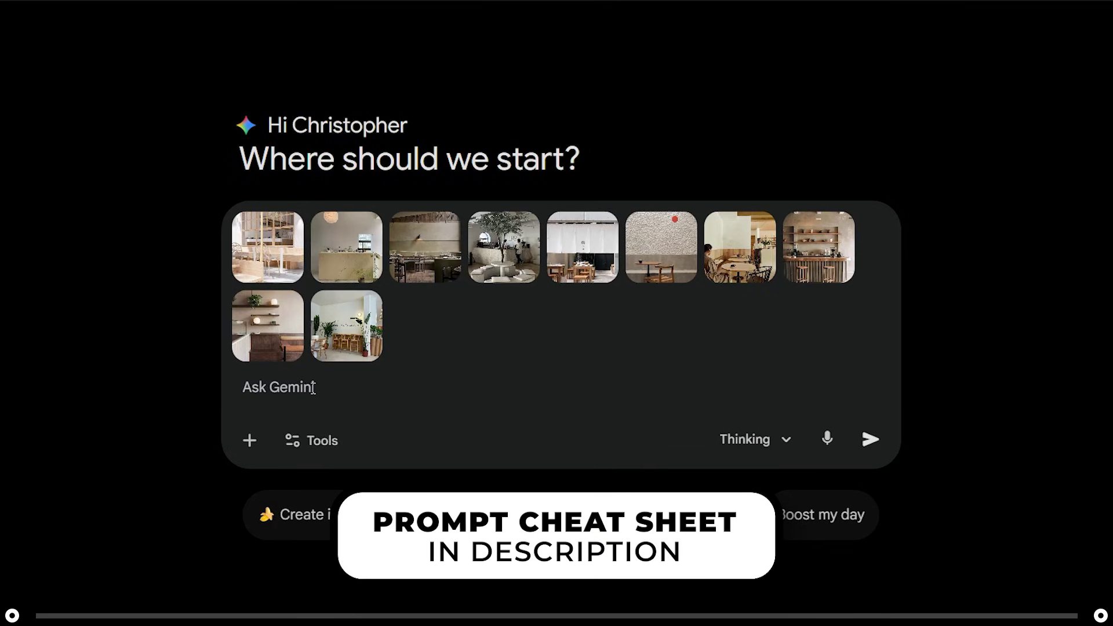
pyautogui.write('CREATE A PHOTOGRAPH OF AN INTERIOR DESIGN MOOD BOARD THAT INCORPORATES ELEMENTS FROM ALL THE UPLOADED IMAGES. THE MOOD BOARD SHOULD BE ORGANIZED, THOUGHT OUT, AND CRAFTED LIKE A PROFESSIONAL INTERIOR DESIGN MOOD BOARD FOR DESIGN PURPOSES. YOU MAY MINIMALLY OVERLAP ELEMENTS WHEN APPLICABLE AND USE DESIGN TECHNIQUES LIKE COLLAGING AND TRANSPARENCY. WHITE BACKGROUND. DO NOT WRITE ANY WORDS YOURSELF.')
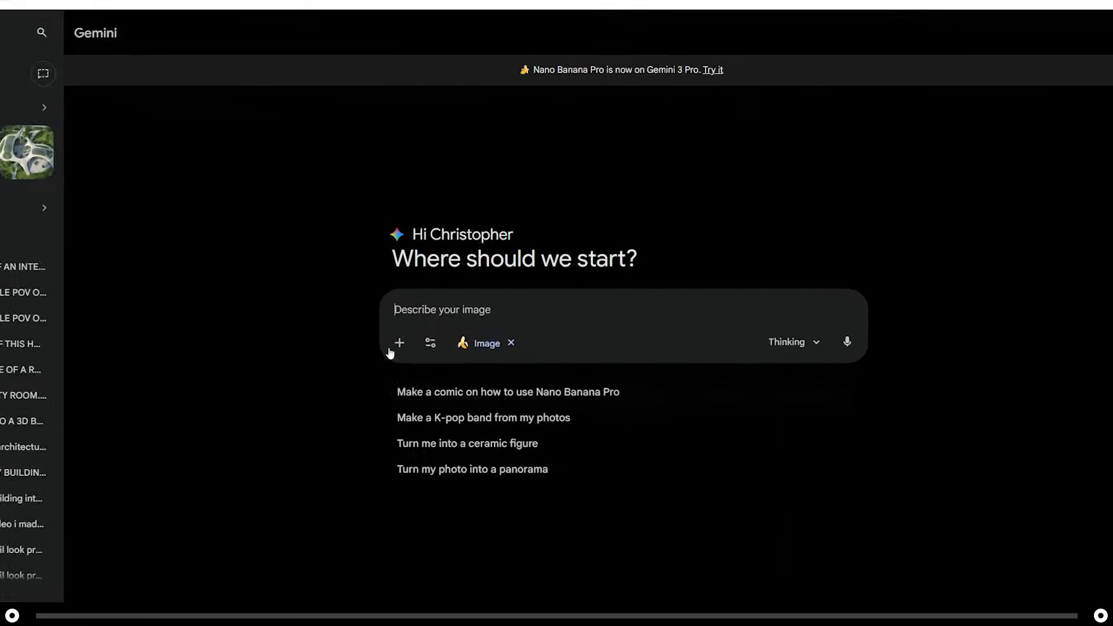
# - Attach the café mood board image in a new chat and paste its long prompt
pyautogui.click(428, 350)
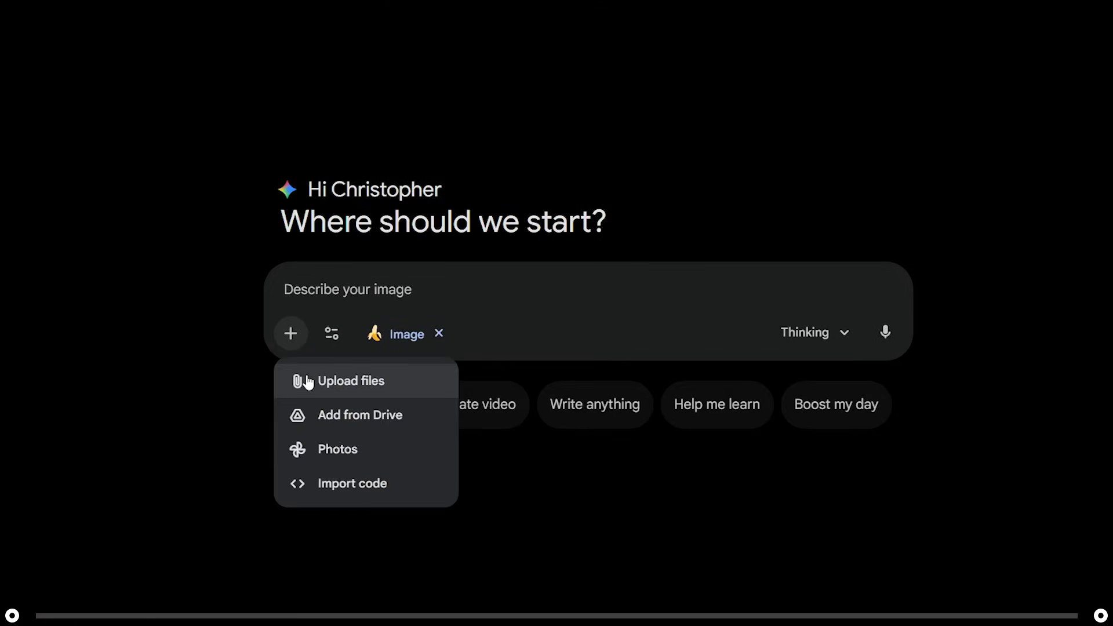
pyautogui.click(308, 381)
pyautogui.doubleClick(558, 432)
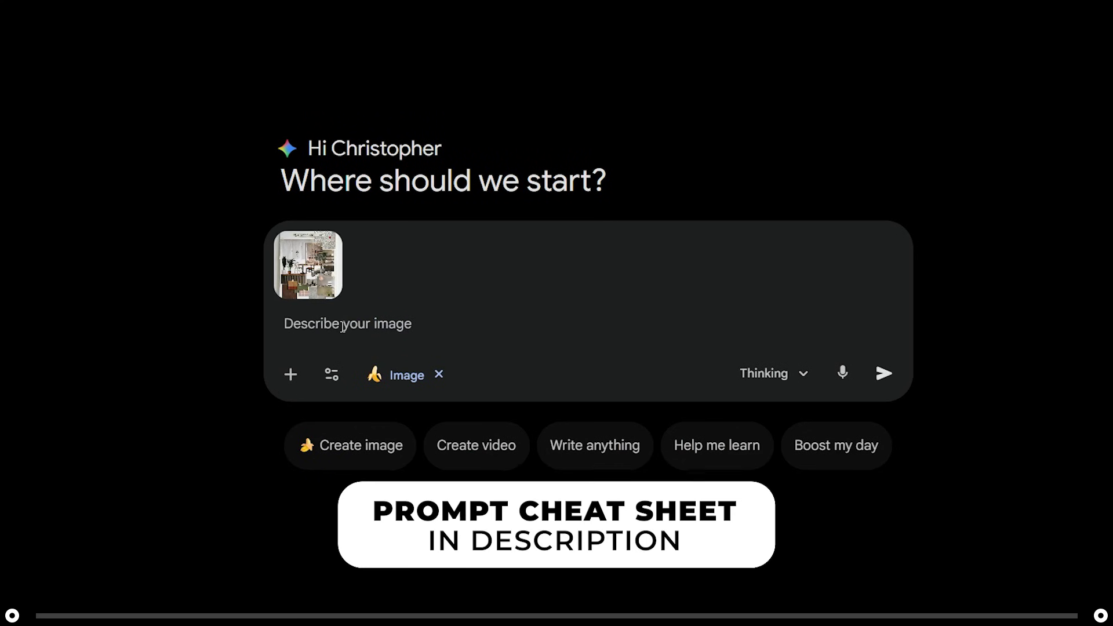
pyautogui.write('CREATE AN INTERIOR PHOTOGRAPH OF A ROOM THAT INCORPORATES DESIGN ELEMENTS AND FURNITURE AND DECOR FROM ALL THE UPLOADED IMAGES. THE PHOTOGRAPH SHOULD BE HYPER REALISTIC AND HIGH QUALITY. THE LIGHTING AND MOOD SHOULD REFLECT THE LIGHTING AND MOOD FROM THE UPLOADED IMAGES. DO NOT ADD ANY WORDS.')
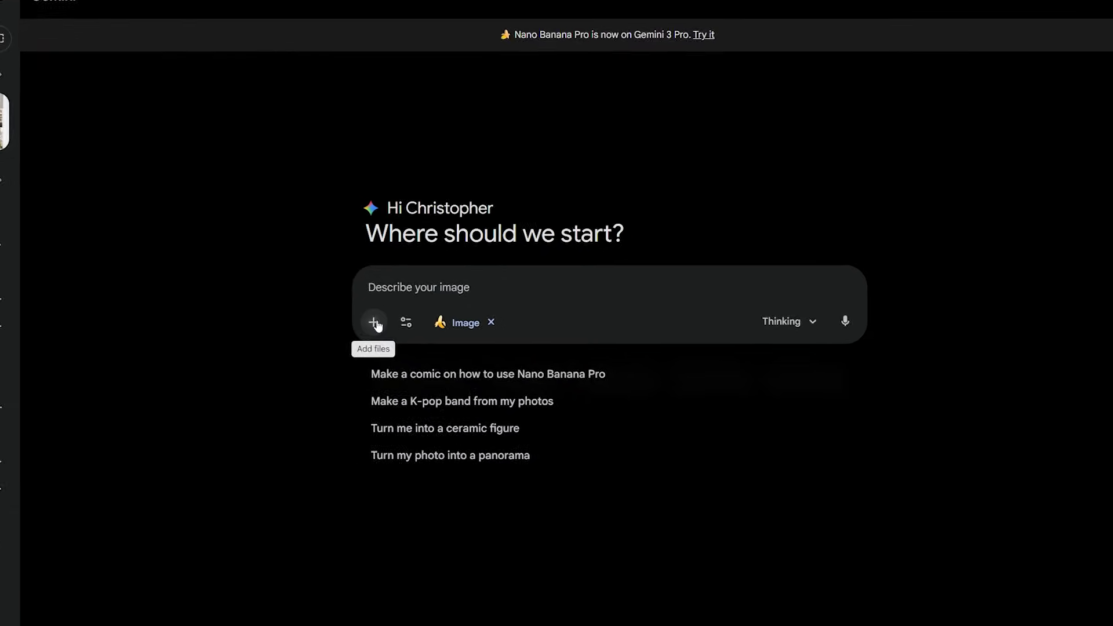
# - Attach the curved-roof building render and paste the style-change prompt template
pyautogui.click(454, 346)
pyautogui.click(474, 377)
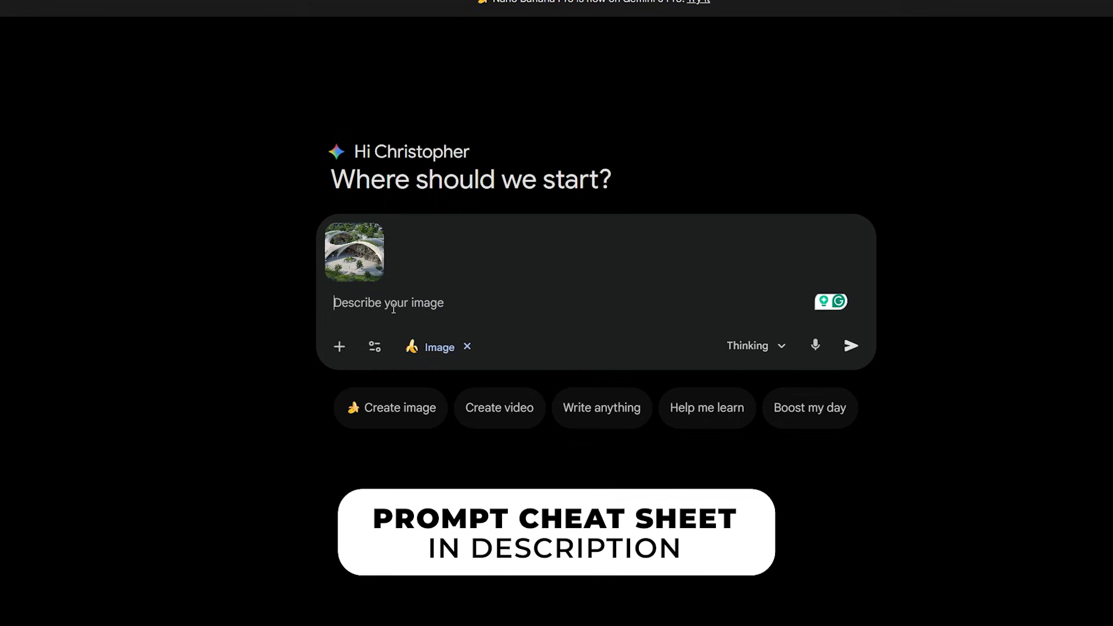
pyautogui.write('KEEP EVERYTHING THE SAME BUT CHANGE THIS IMAGES STYLE TO [STYLE OR AESTHETIC: REFER TO NANO BANANA CHEAT SHEET FOR GOOD OPTIONS] STYLE.')
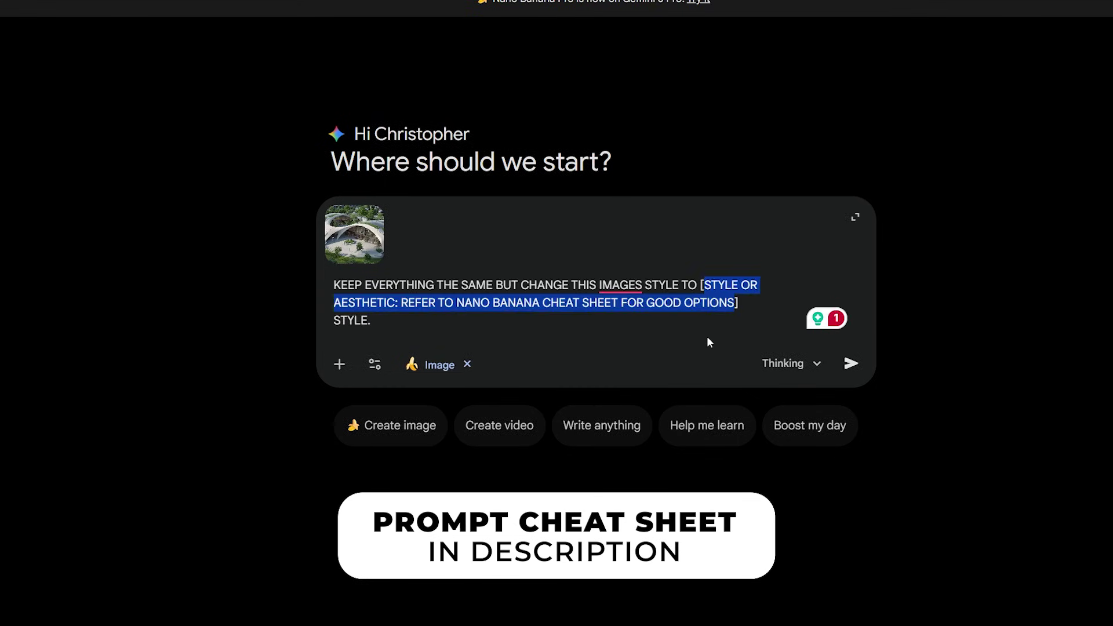